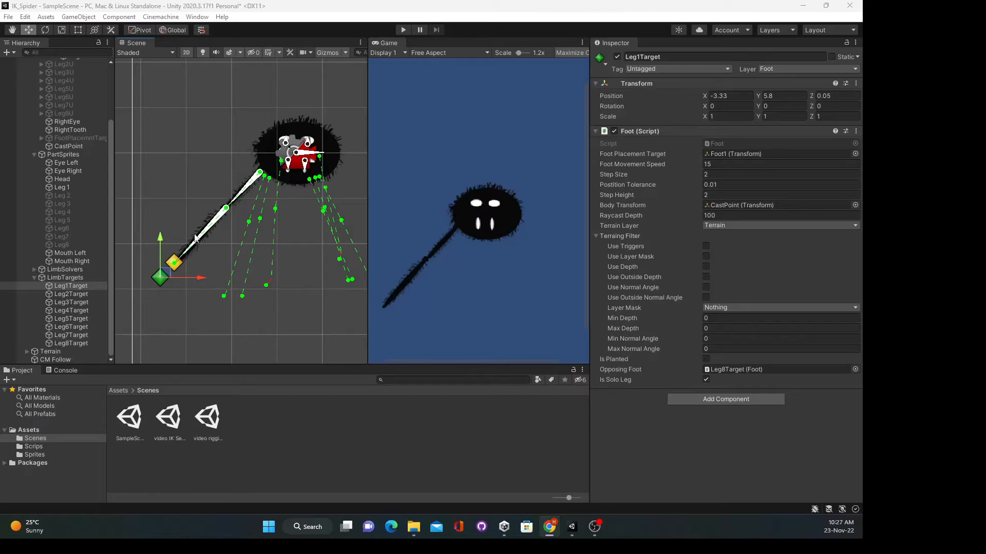
- Drag Leg1Target around so the first leg bends, ending with the foot pulled up toward the body
{"action": "left_click_drag", "start_coordinate": [166, 279], "coordinate": [163, 307]}
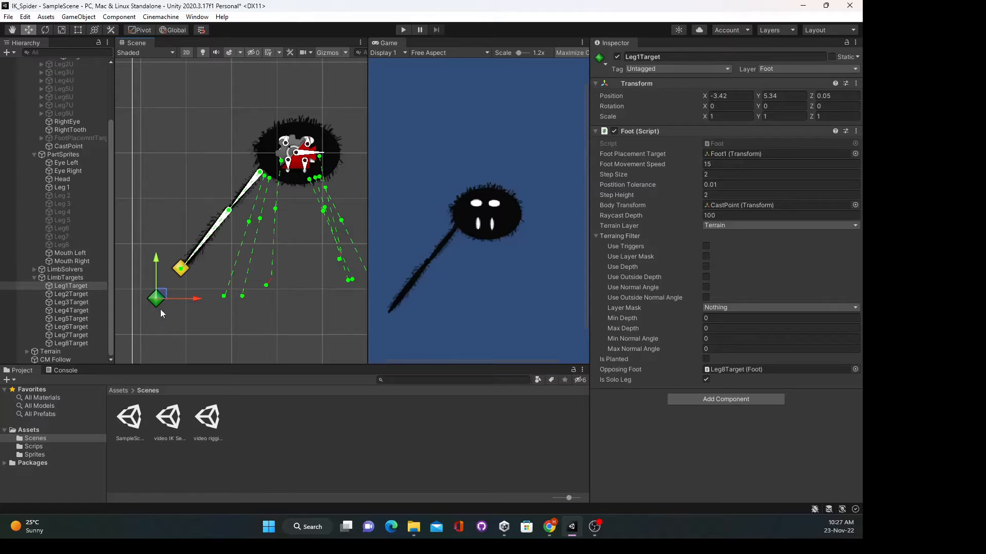
{"action": "left_click_drag", "start_coordinate": [165, 298], "coordinate": [187, 319]}
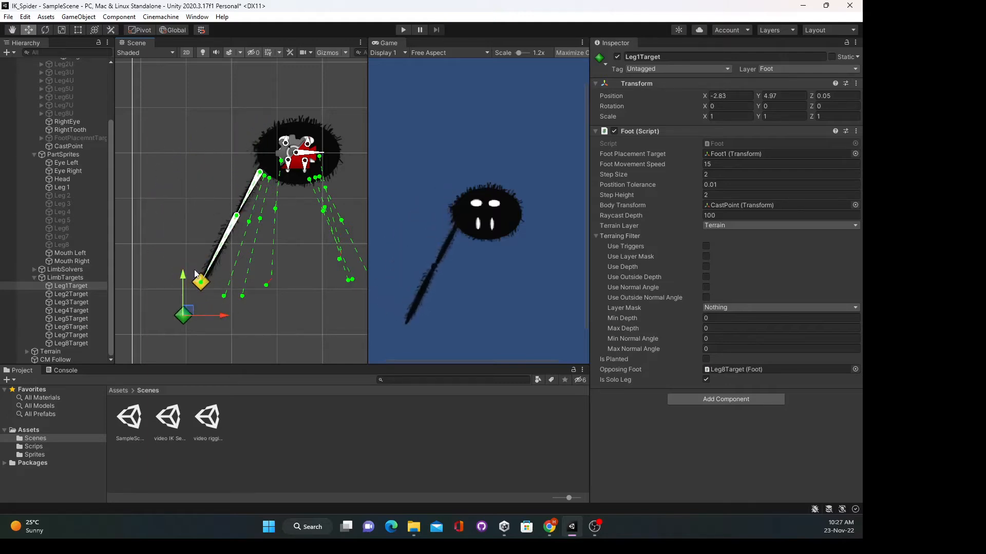
{"action": "left_click_drag", "start_coordinate": [190, 314], "coordinate": [142, 88]}
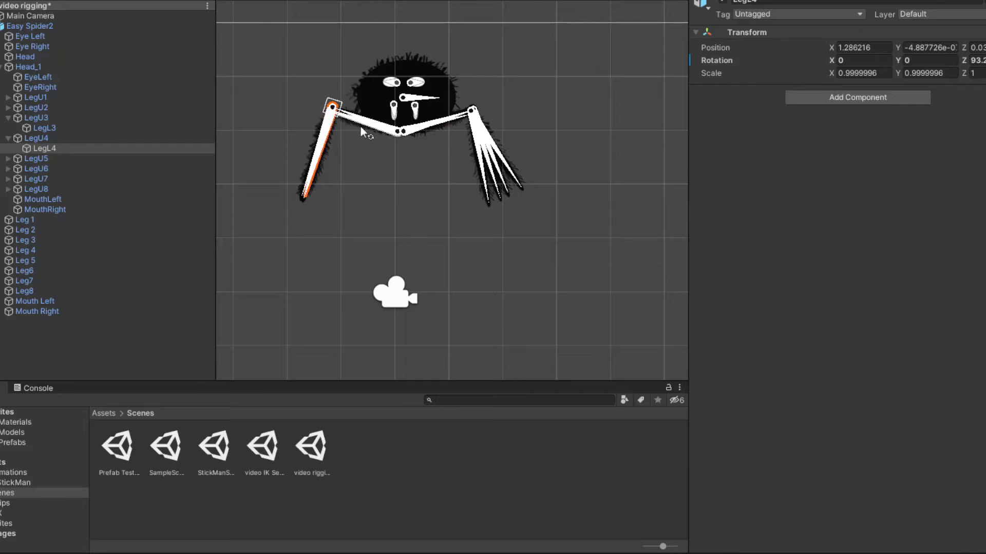
- Rotate the LegU4 and LegL4 bones back and forth, finally folding LegU4 back against the body
{"action": "left_click_drag", "start_coordinate": [361, 128], "coordinate": [382, 166]}
{"action": "left_click", "coordinate": [417, 217]}
{"action": "left_click_drag", "start_coordinate": [413, 227], "coordinate": [377, 257]}
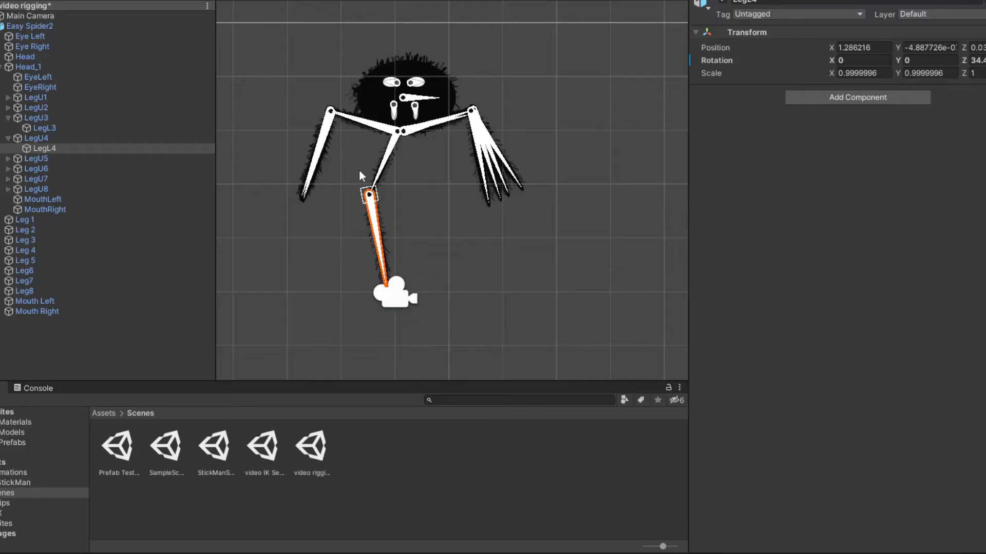
{"action": "left_click_drag", "start_coordinate": [386, 162], "coordinate": [366, 110]}
{"action": "left_click_drag", "start_coordinate": [282, 103], "coordinate": [301, 158]}
{"action": "left_click_drag", "start_coordinate": [362, 115], "coordinate": [331, 134]}
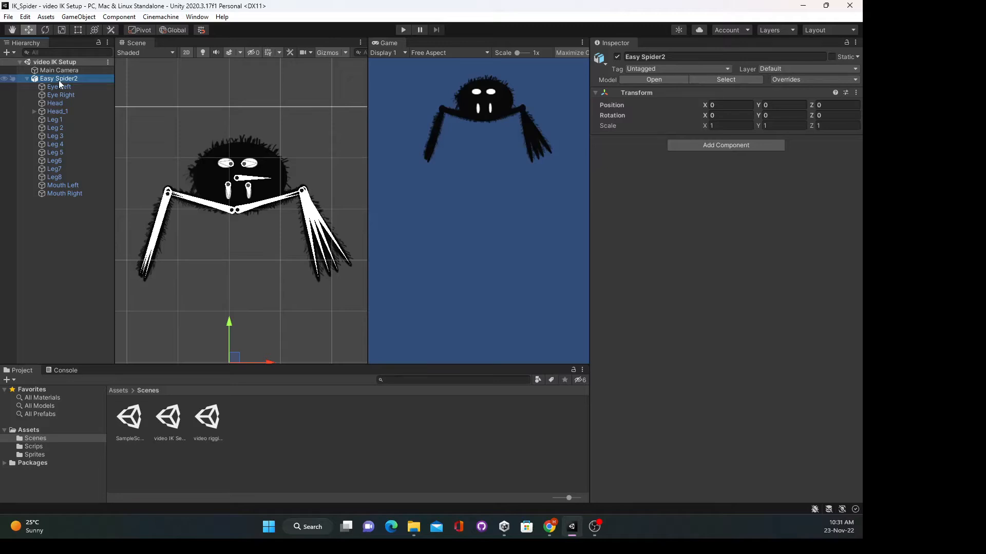
- Apply Prefab > Unpack Completely to Easy Spider2 from its Hierarchy context menu
{"action": "right_click", "coordinate": [60, 83]}
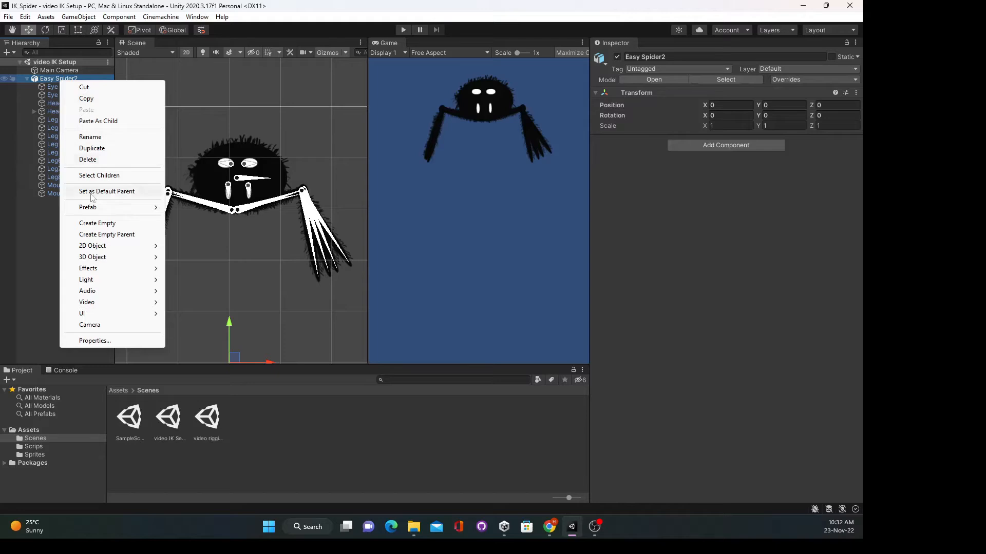
{"action": "mouse_move", "coordinate": [127, 210]}
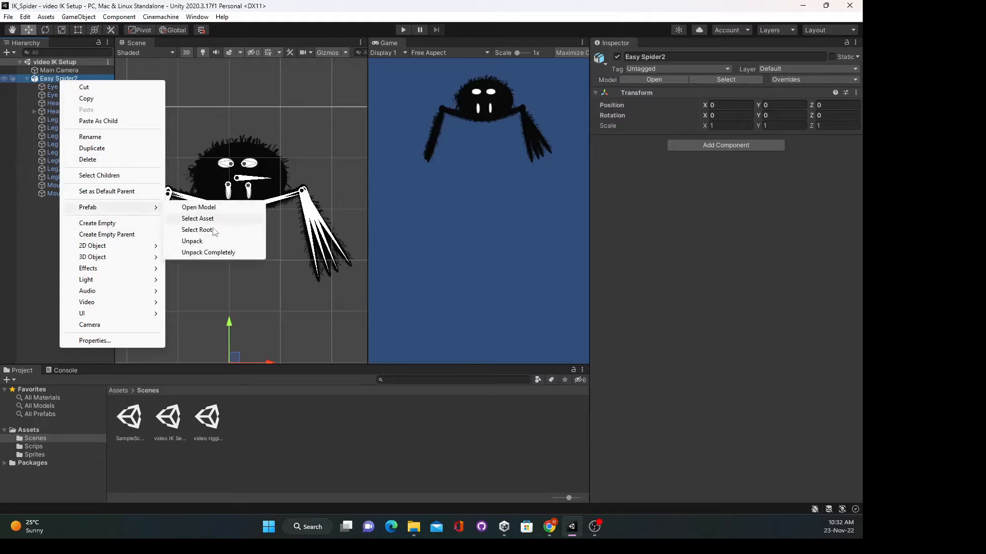
{"action": "left_click", "coordinate": [215, 253]}
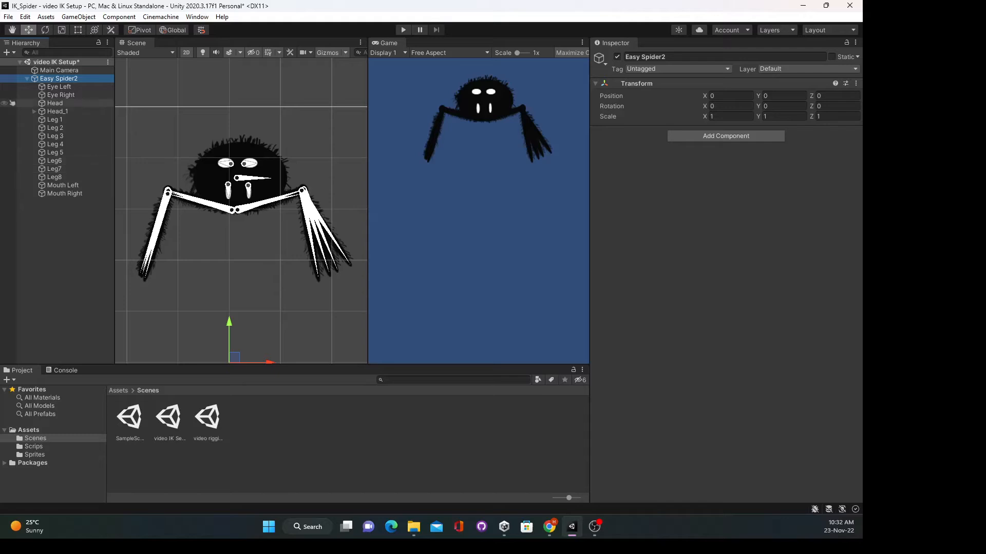
{"action": "left_click", "coordinate": [64, 79]}
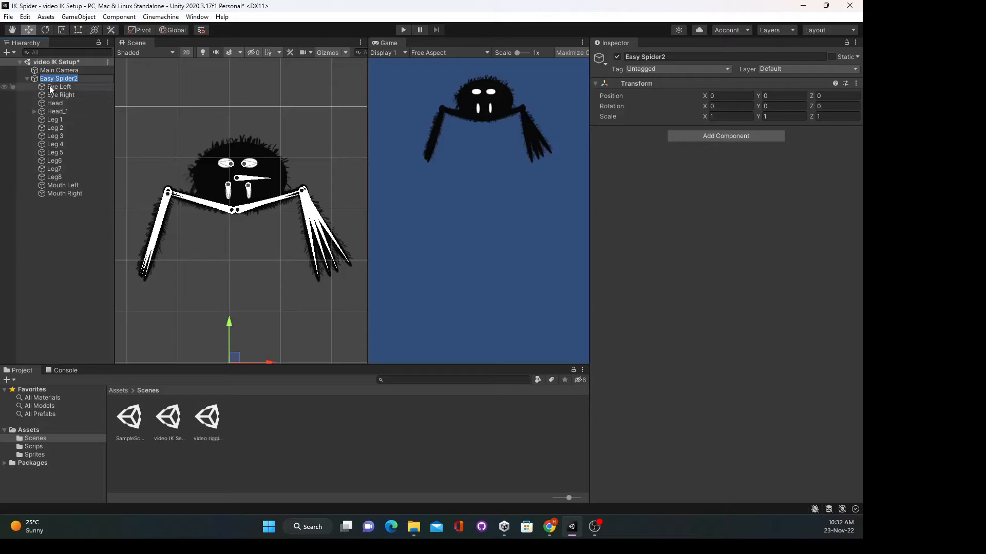
{"action": "left_click", "coordinate": [50, 88]}
{"action": "left_click", "coordinate": [59, 95]}
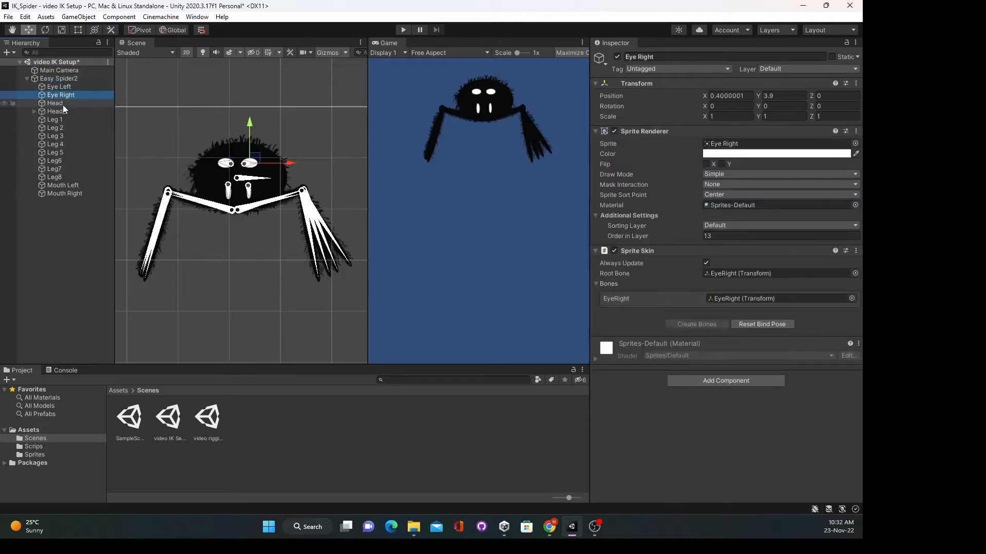
{"action": "left_click", "coordinate": [62, 105]}
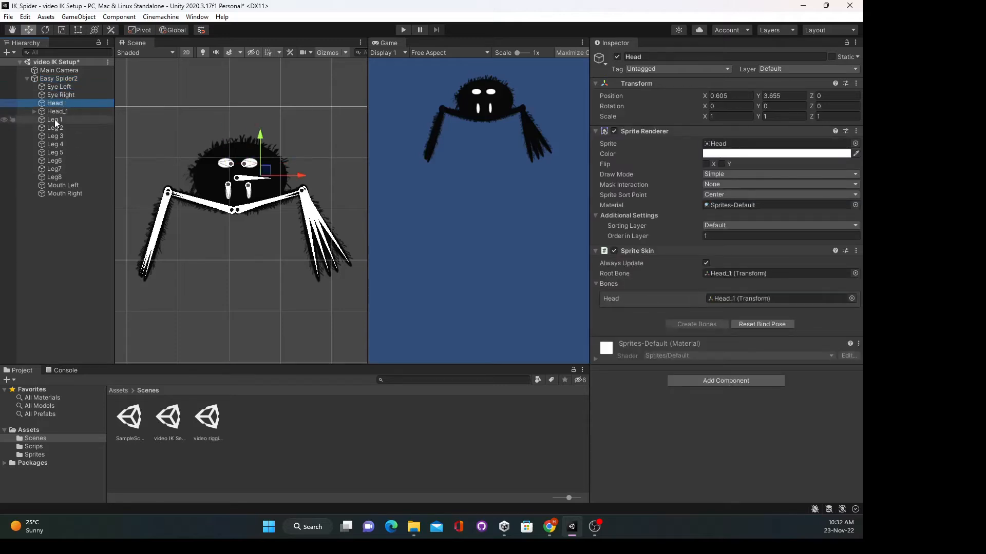
{"action": "left_click", "coordinate": [55, 119]}
{"action": "left_click", "coordinate": [57, 127]}
{"action": "left_click", "coordinate": [61, 136]}
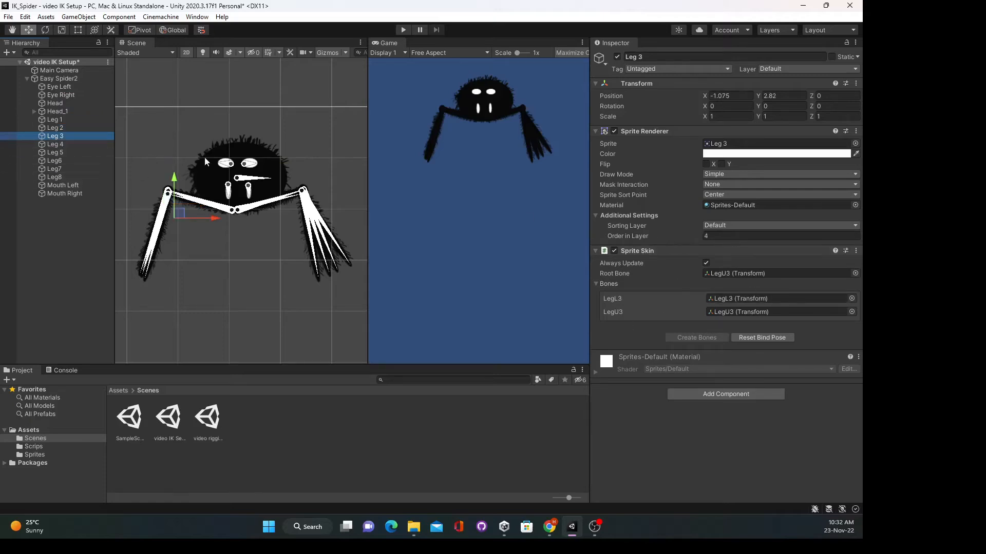
{"action": "left_click", "coordinate": [54, 145]}
{"action": "left_click", "coordinate": [55, 153]}
{"action": "left_click", "coordinate": [56, 161]}
{"action": "left_click", "coordinate": [58, 169]}
{"action": "left_click", "coordinate": [59, 177]}
{"action": "left_click", "coordinate": [63, 186]}
{"action": "left_click", "coordinate": [63, 194]}
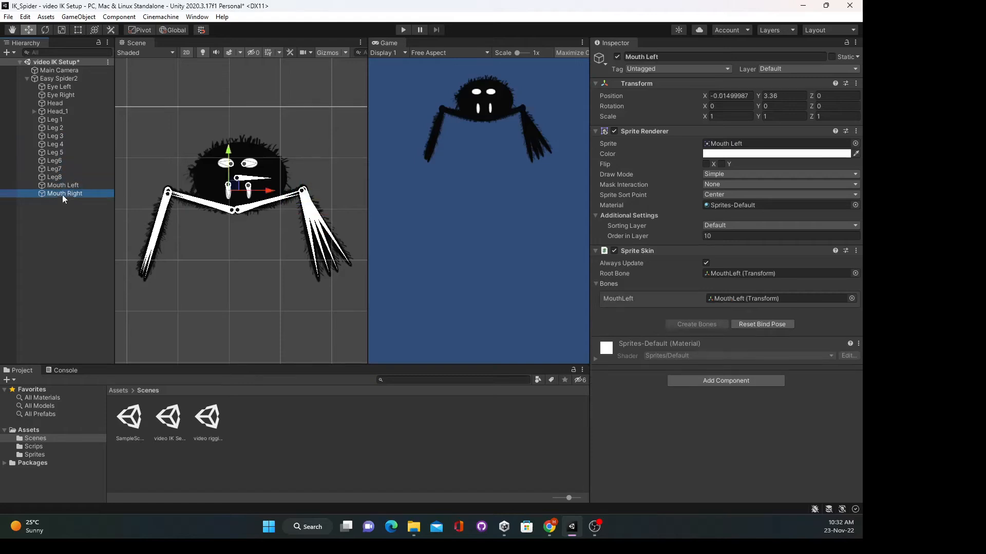
{"action": "left_click", "coordinate": [60, 112]}
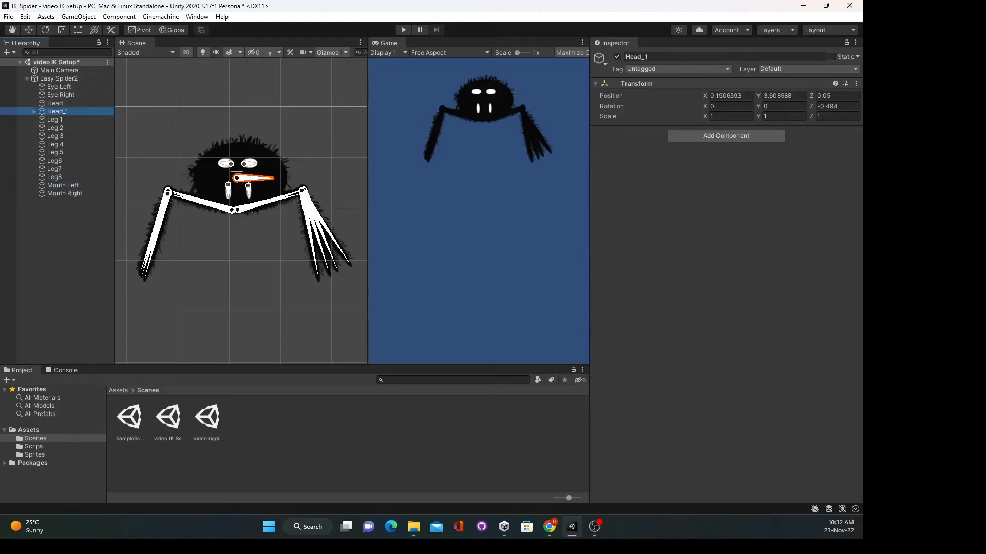
{"action": "left_click", "coordinate": [34, 112]}
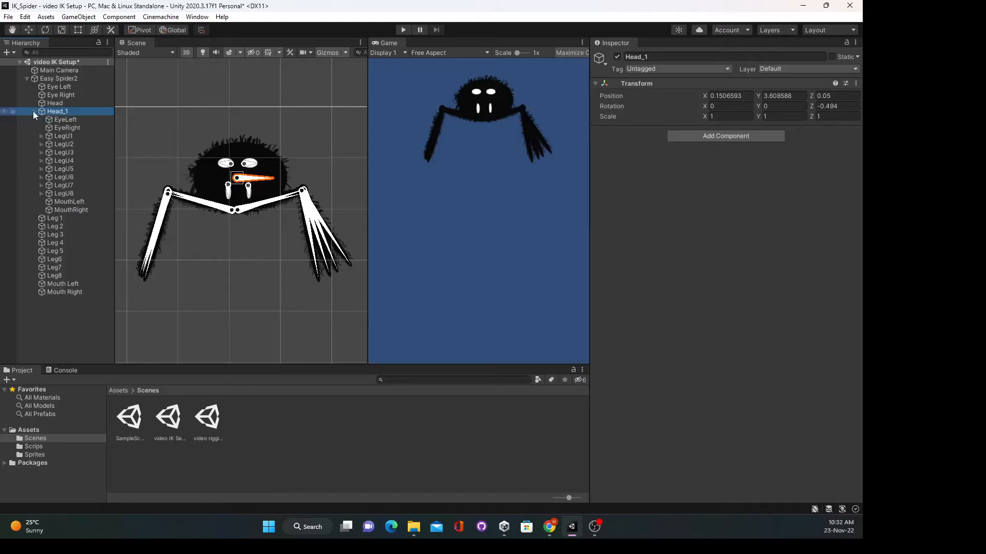
{"action": "left_click", "coordinate": [64, 120]}
{"action": "left_click", "coordinate": [69, 128]}
{"action": "left_click", "coordinate": [69, 137]}
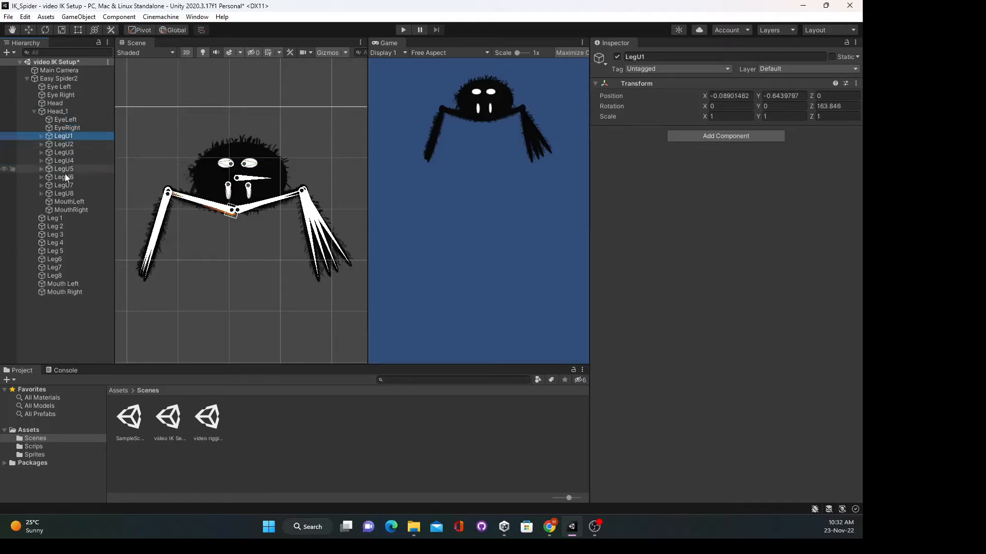
{"action": "left_click", "coordinate": [34, 111]}
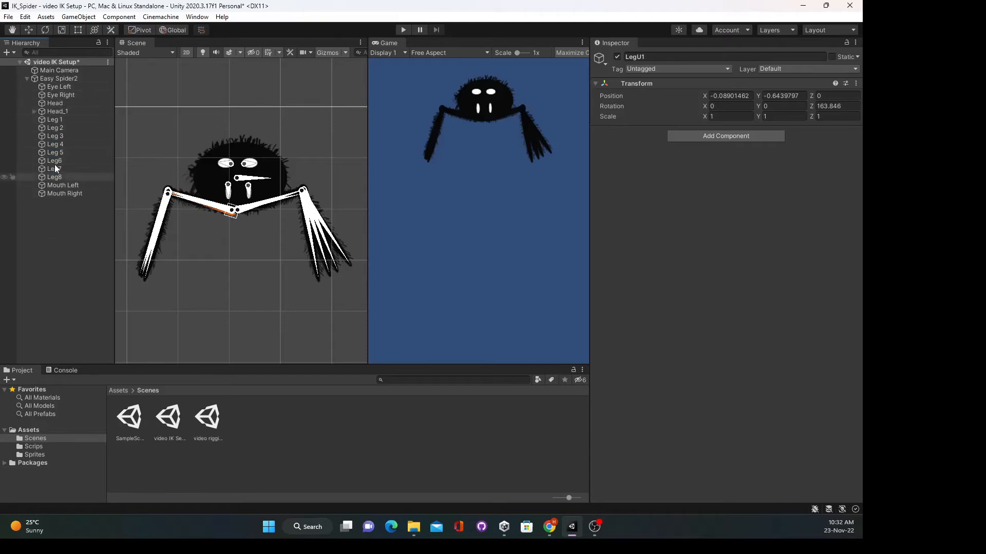
- Create an empty child named 'PartSprites' under Easy Spider2
{"action": "right_click", "coordinate": [66, 76]}
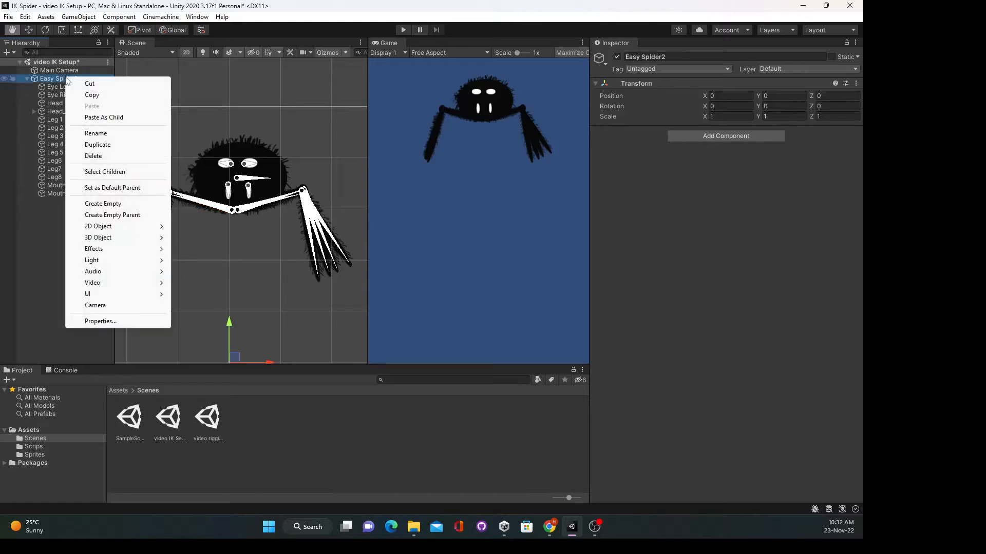
{"action": "left_click", "coordinate": [104, 204]}
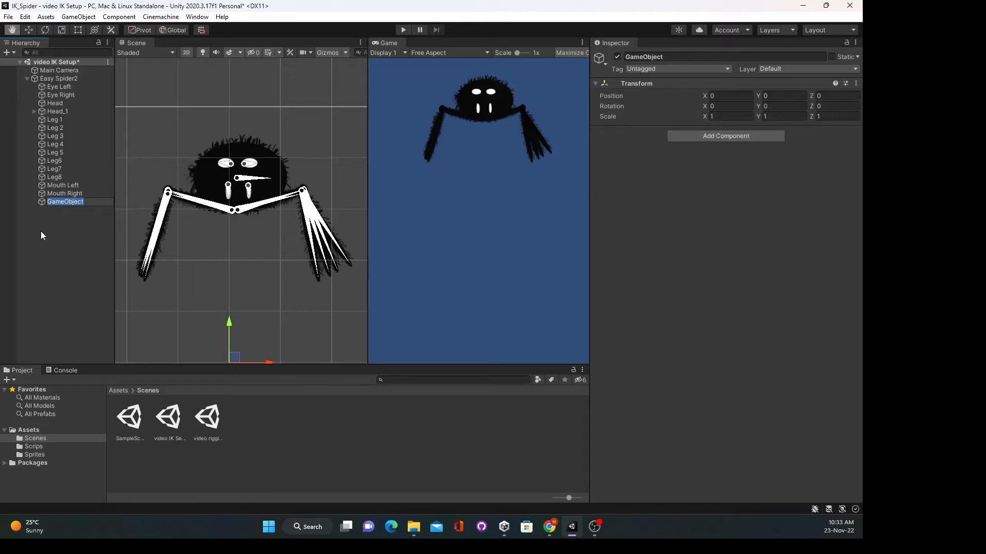
{"action": "type", "text": "PartSprites"}
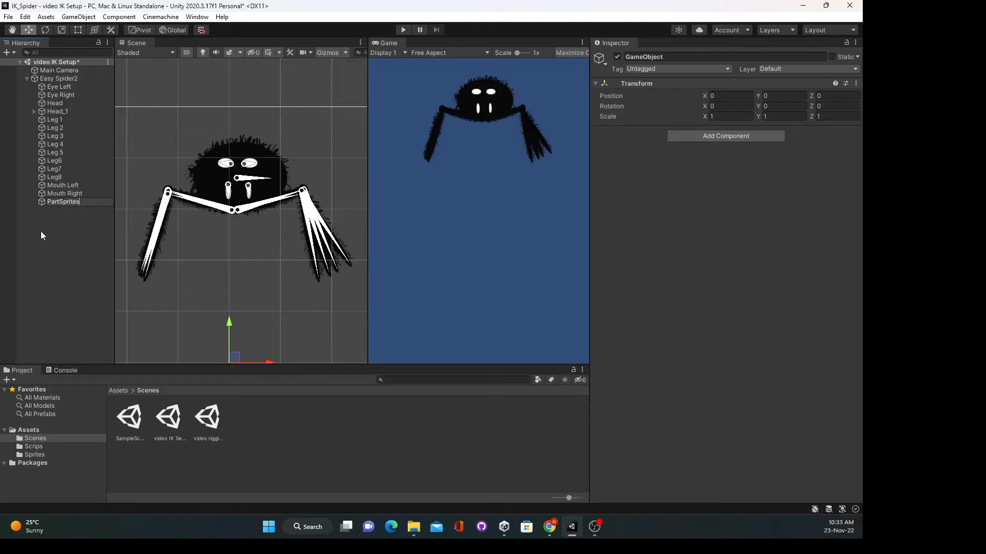
{"action": "key", "text": "Return"}
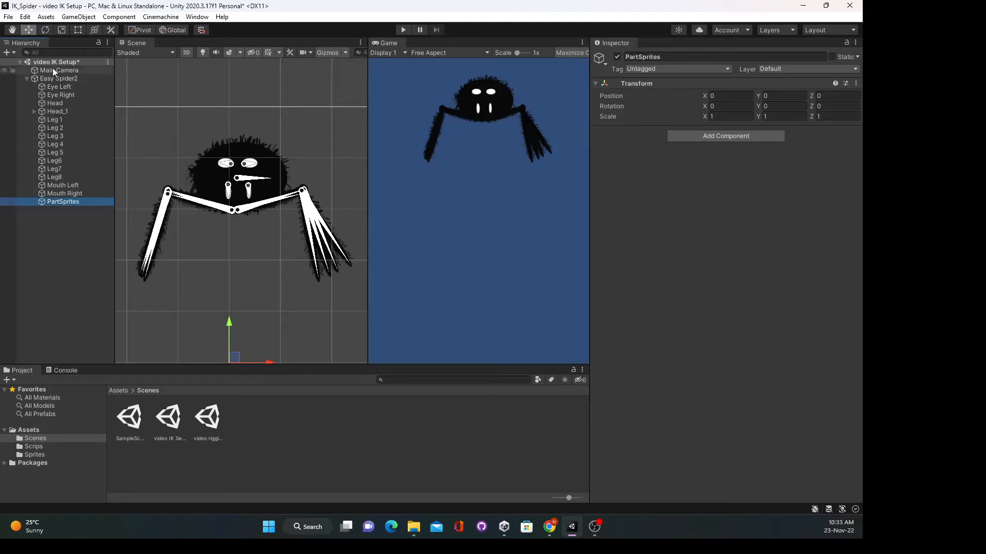
- Move the 13 sprite objects (eyes, head, Leg 1–Leg8, mouths) into PartSprites, then select Head_1
{"action": "left_click", "coordinate": [69, 87]}
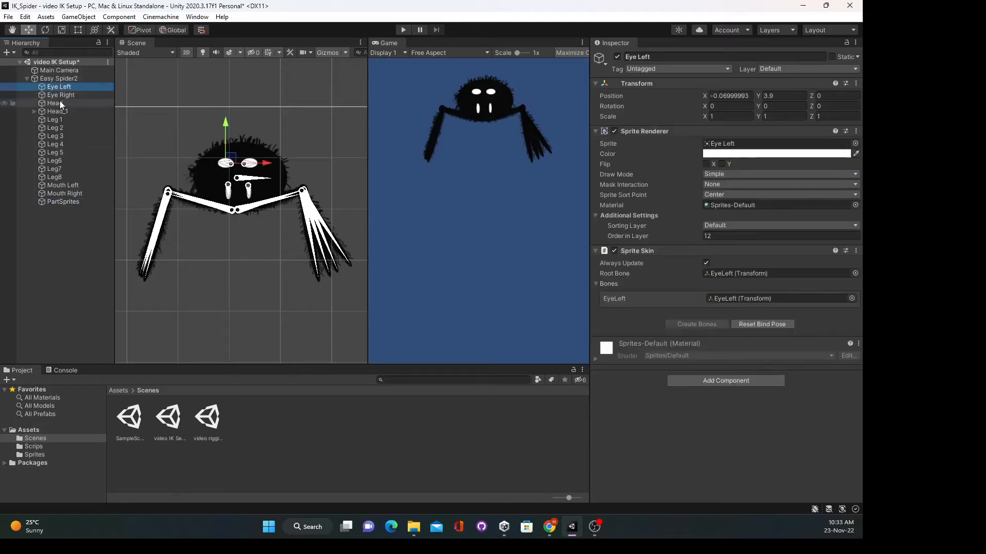
{"action": "left_click", "coordinate": [59, 102], "text": "shift"}
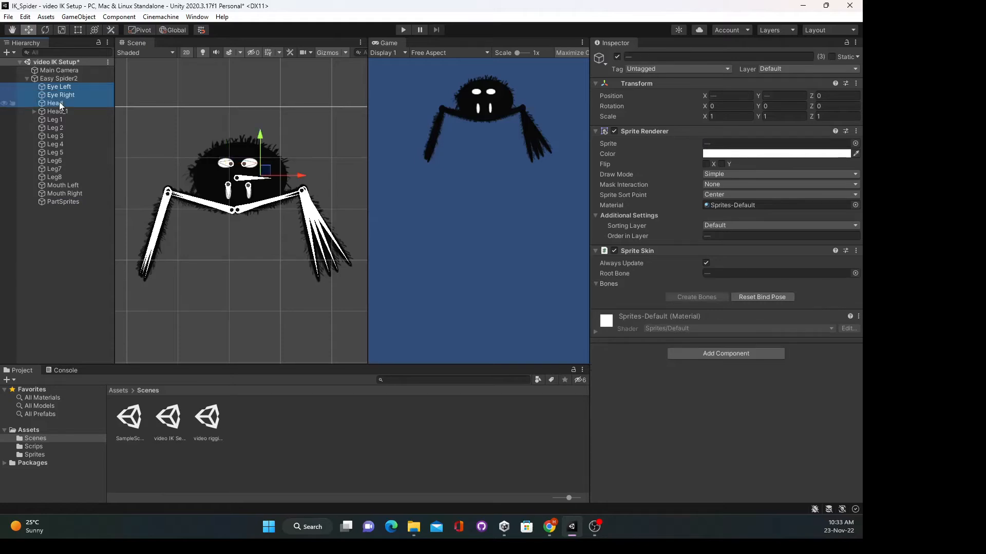
{"action": "left_click", "coordinate": [56, 119], "text": "ctrl"}
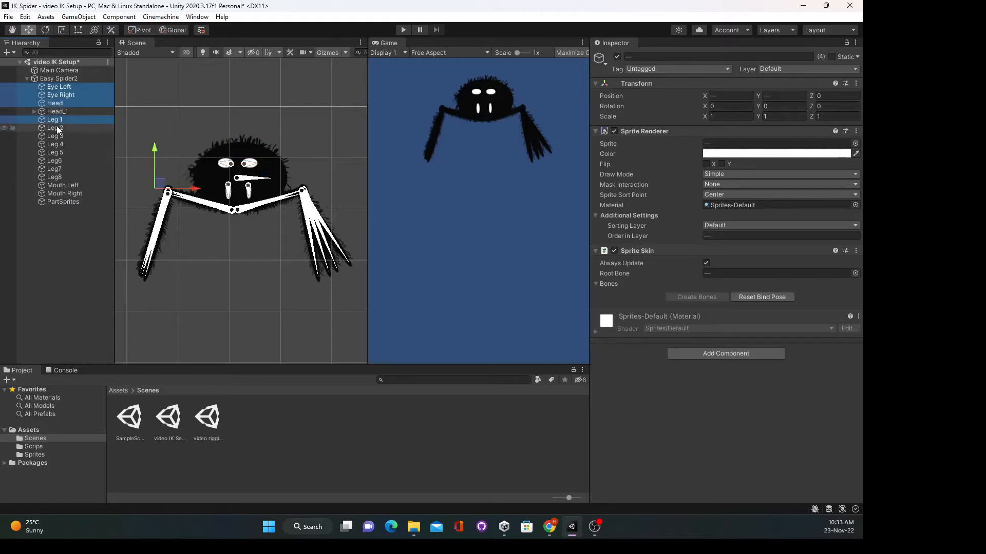
{"action": "left_click", "coordinate": [56, 128], "text": "ctrl"}
{"action": "left_click", "coordinate": [56, 136], "text": "ctrl"}
{"action": "left_click", "coordinate": [57, 144], "text": "ctrl"}
{"action": "left_click", "coordinate": [57, 152], "text": "ctrl"}
{"action": "left_click", "coordinate": [57, 160], "text": "ctrl"}
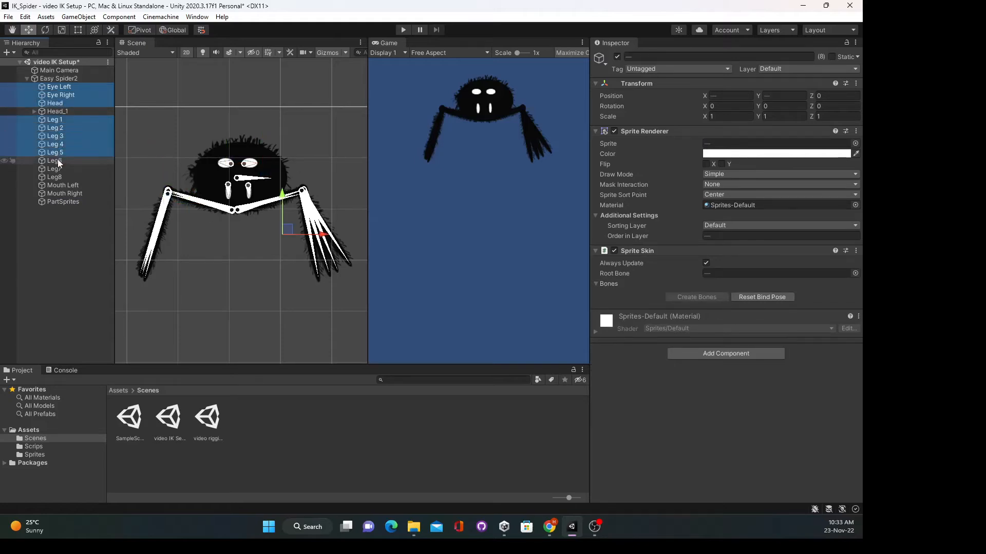
{"action": "left_click", "coordinate": [57, 168], "text": "ctrl"}
{"action": "left_click", "coordinate": [56, 177], "text": "ctrl"}
{"action": "left_click", "coordinate": [60, 186], "text": "ctrl"}
{"action": "left_click", "coordinate": [60, 193], "text": "ctrl"}
{"action": "left_click_drag", "start_coordinate": [61, 195], "coordinate": [64, 201]}
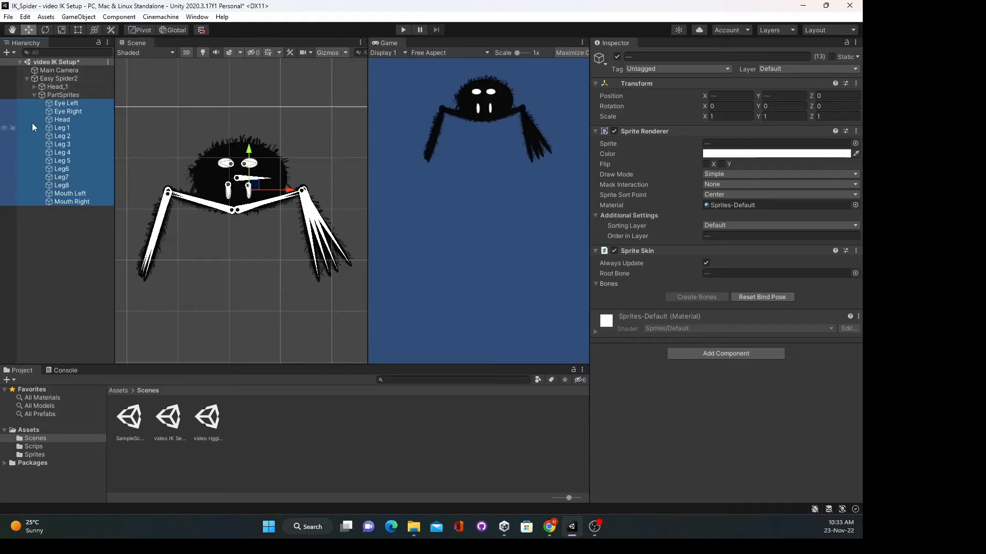
{"action": "left_click", "coordinate": [35, 96]}
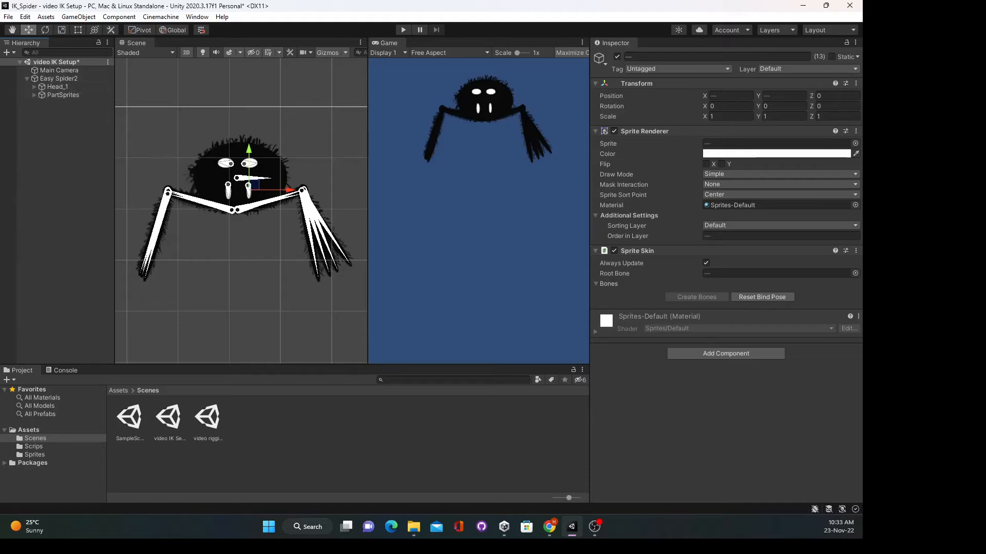
{"action": "left_click", "coordinate": [57, 87]}
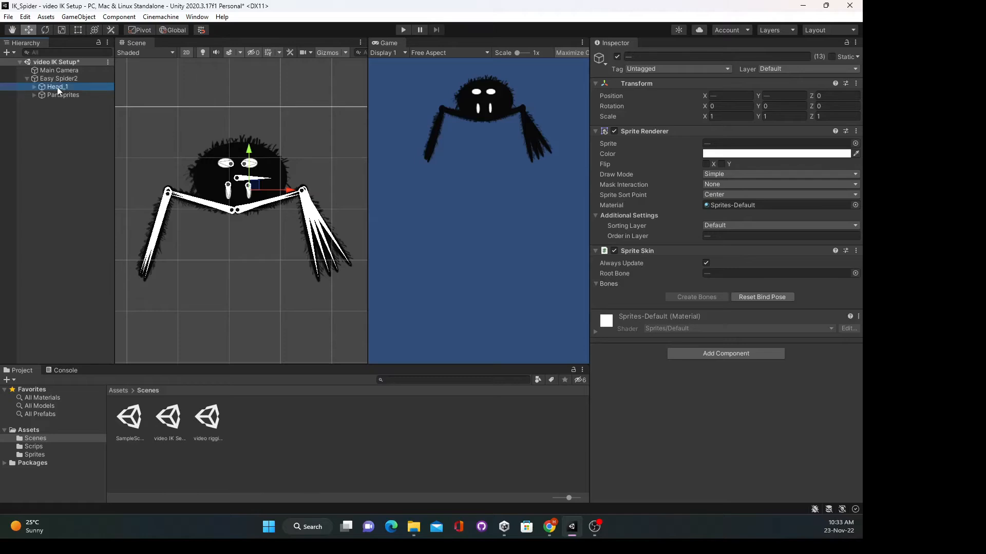
- Create an empty 'IK Target' child under Easy Spider2, then nudge Head_1's rotation to Z -1.367
{"action": "left_click", "coordinate": [33, 87]}
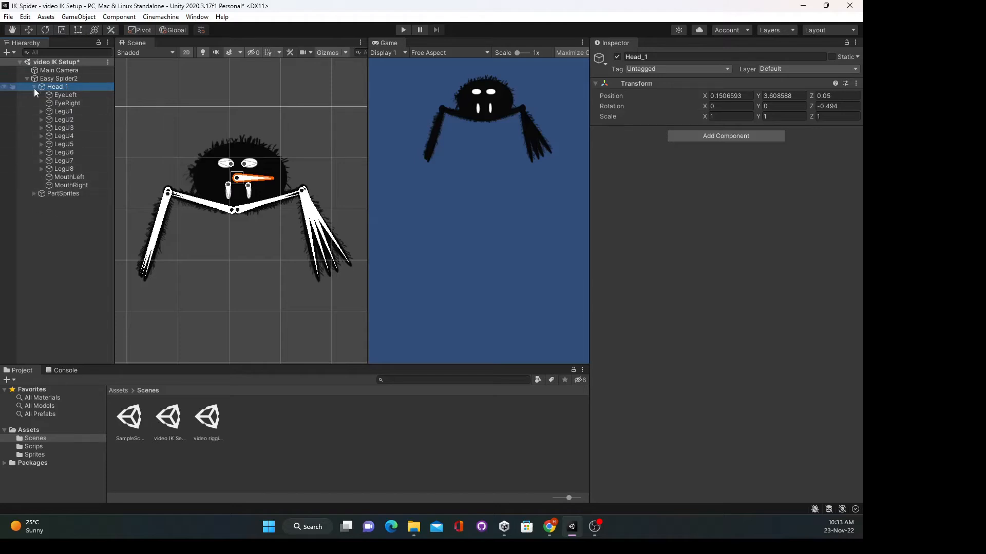
{"action": "left_click", "coordinate": [34, 86]}
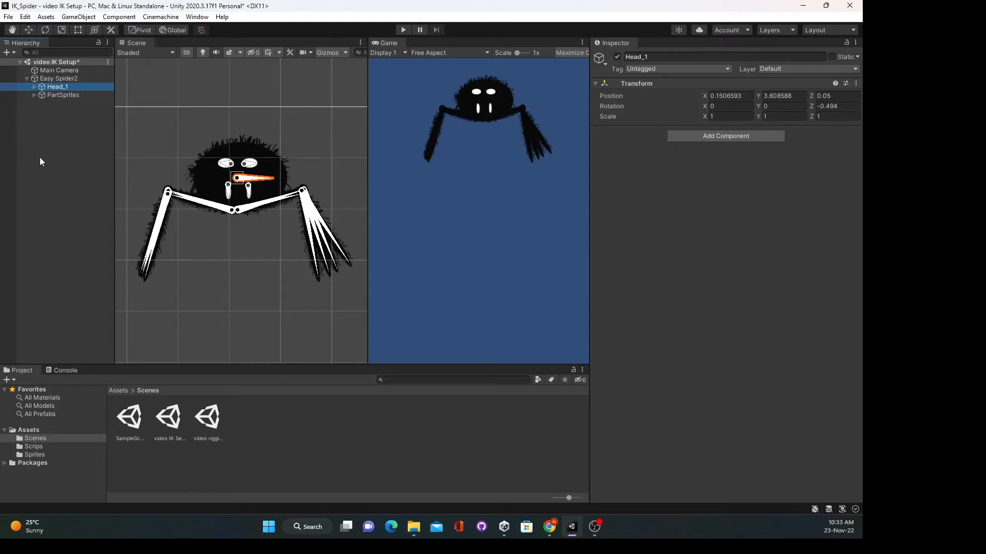
{"action": "right_click", "coordinate": [64, 80]}
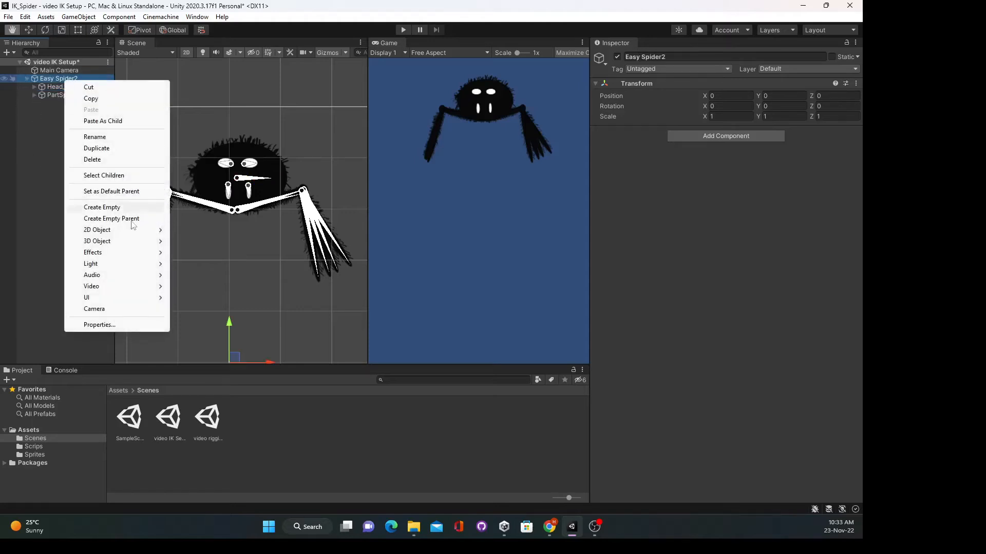
{"action": "left_click", "coordinate": [119, 208]}
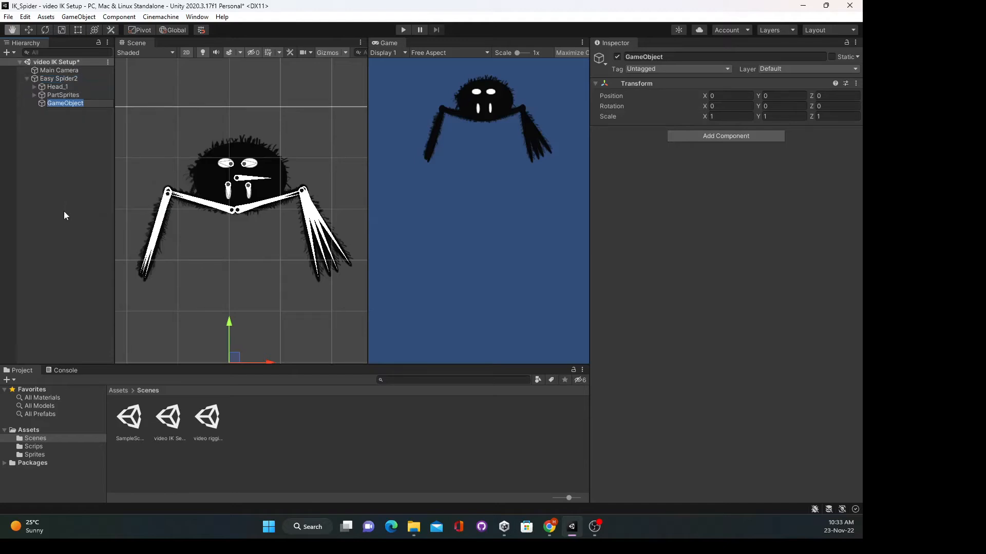
{"action": "type", "text": "I"}
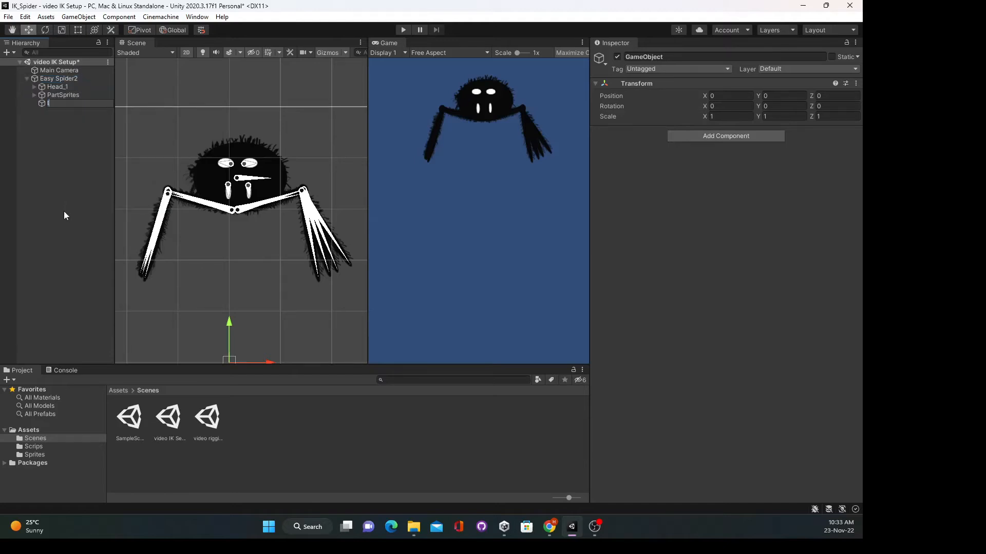
{"action": "type", "text": "K Target"}
{"action": "key", "text": "Return"}
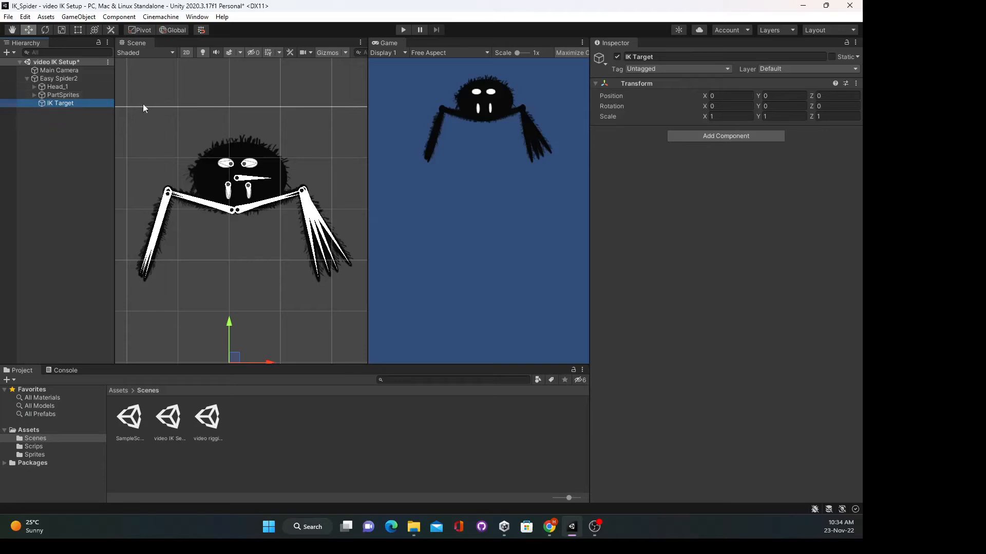
{"action": "left_click", "coordinate": [56, 87]}
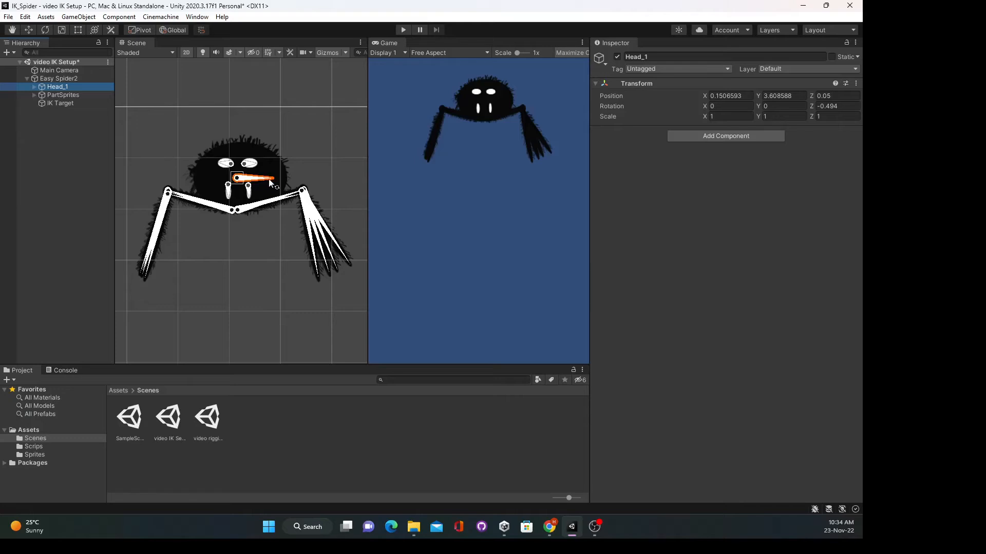
{"action": "mouse_move", "coordinate": [270, 182]}
{"action": "left_mouse_down"}
{"action": "mouse_move", "coordinate": [269, 166]}
{"action": "mouse_move", "coordinate": [273, 183]}
{"action": "left_mouse_up"}
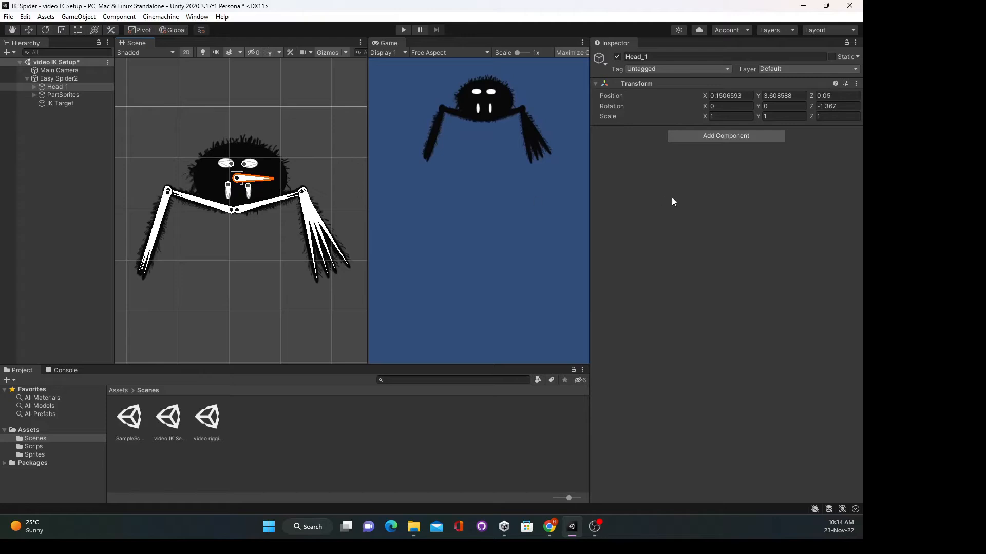
- Add an IK Manager 2D component to Head_1 through the 'ik' component search
{"action": "left_click", "coordinate": [732, 135]}
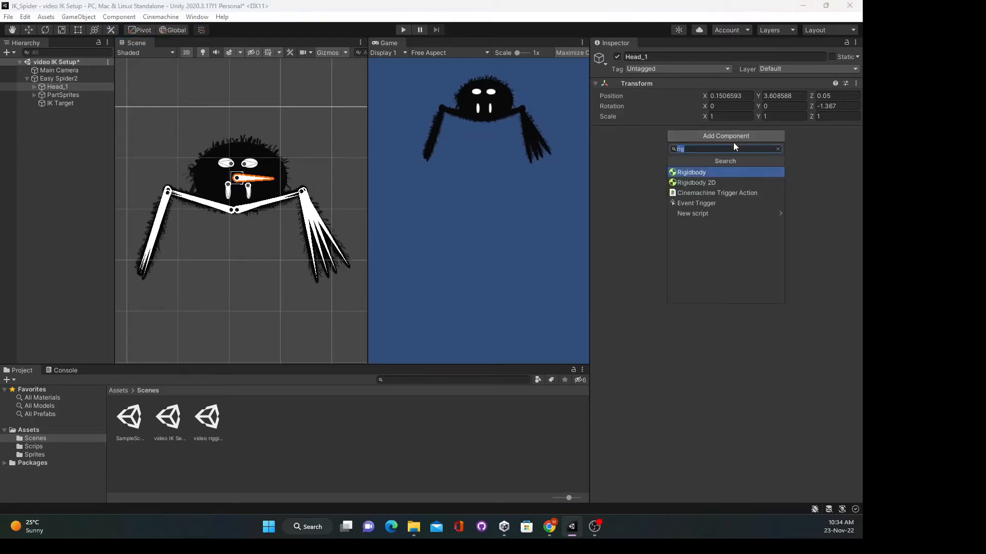
{"action": "type", "text": "ik"}
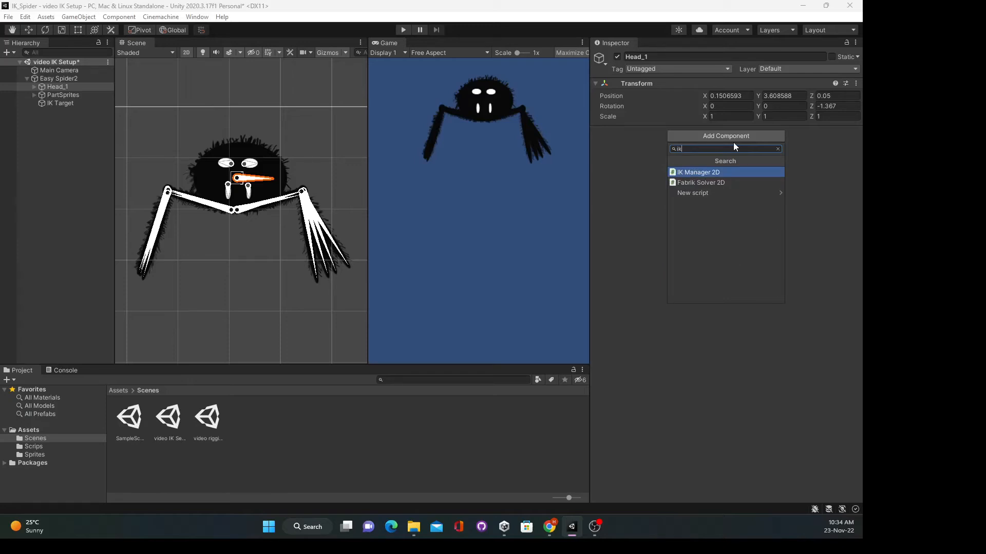
{"action": "key", "text": "Return"}
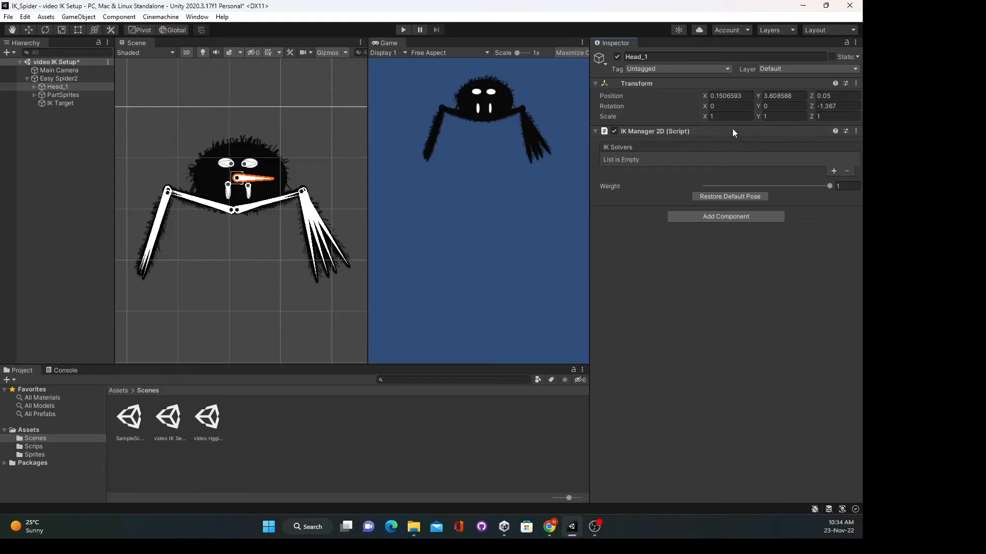
{"action": "left_click", "coordinate": [34, 86]}
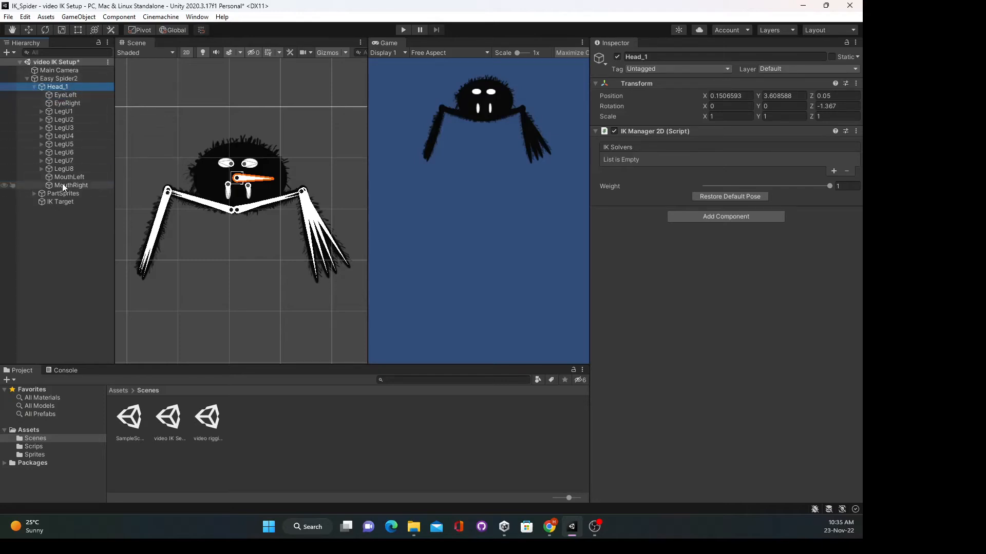
- Create an empty child named 'EffectLeg1' under the LegL1 bone
{"action": "left_click", "coordinate": [41, 112]}
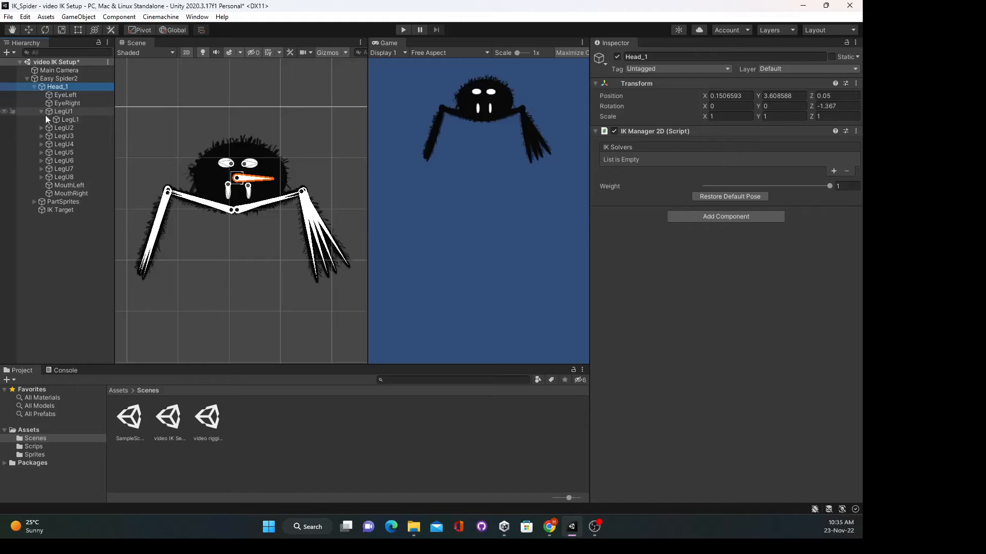
{"action": "left_click", "coordinate": [64, 112]}
{"action": "left_click", "coordinate": [68, 121]}
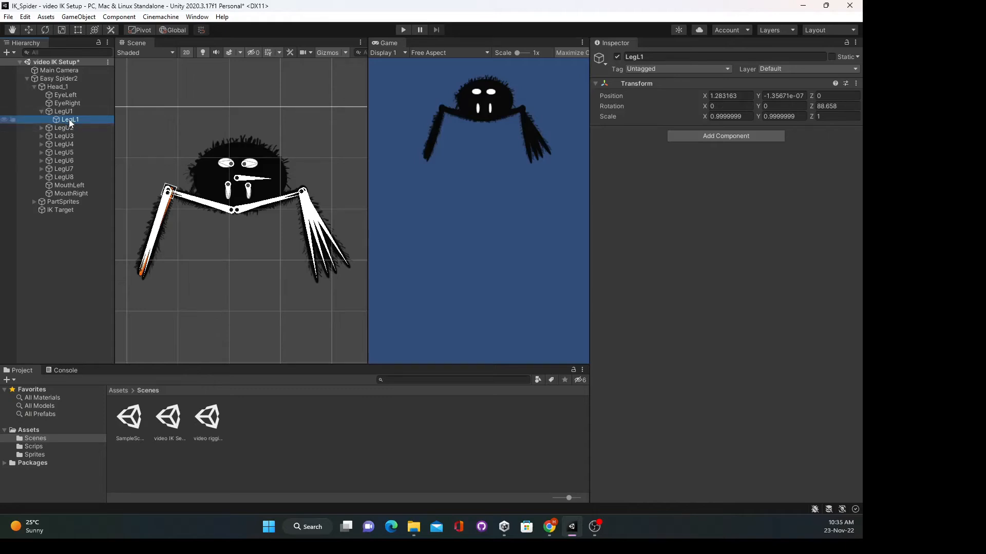
{"action": "right_click", "coordinate": [70, 121]}
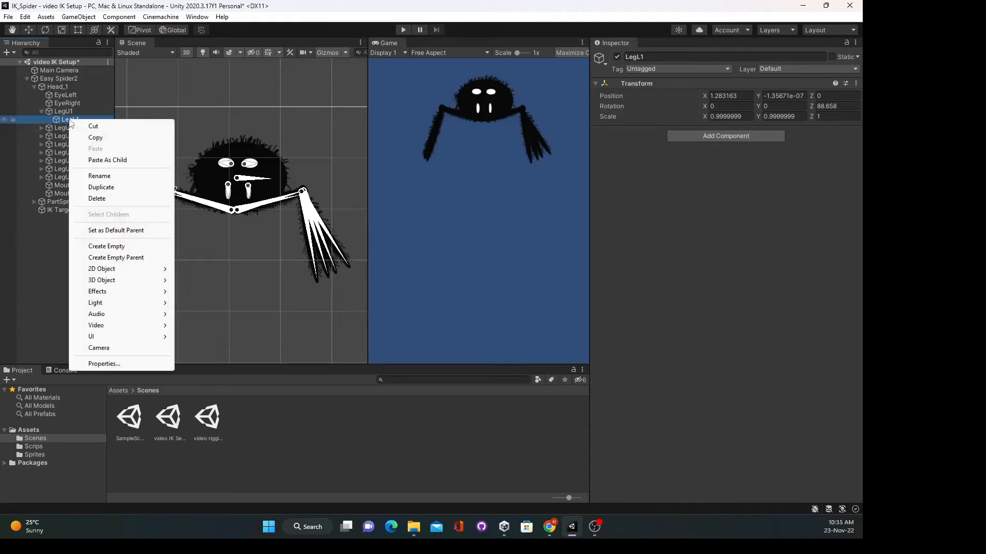
{"action": "left_click", "coordinate": [114, 246]}
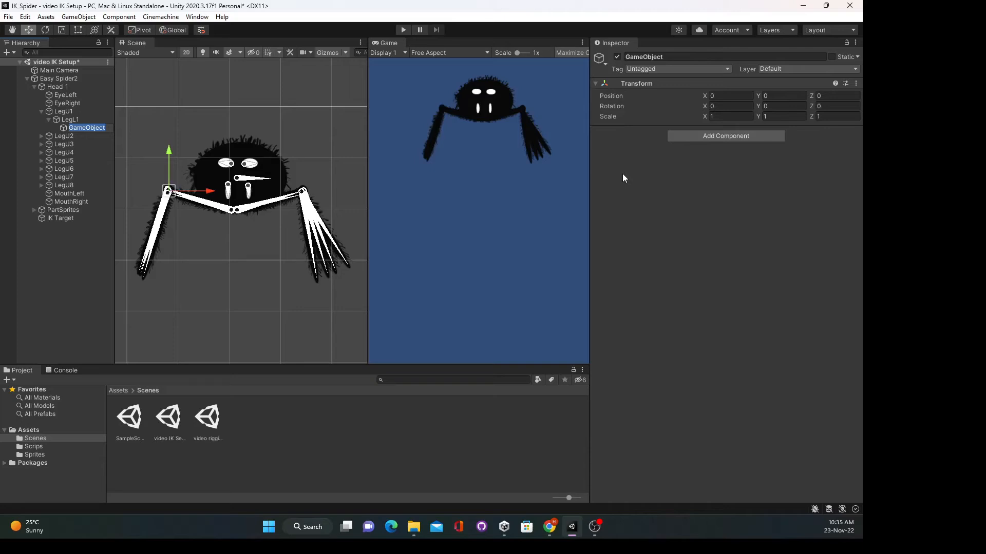
{"action": "type", "text": "EffectLeg1"}
{"action": "key", "text": "Return"}
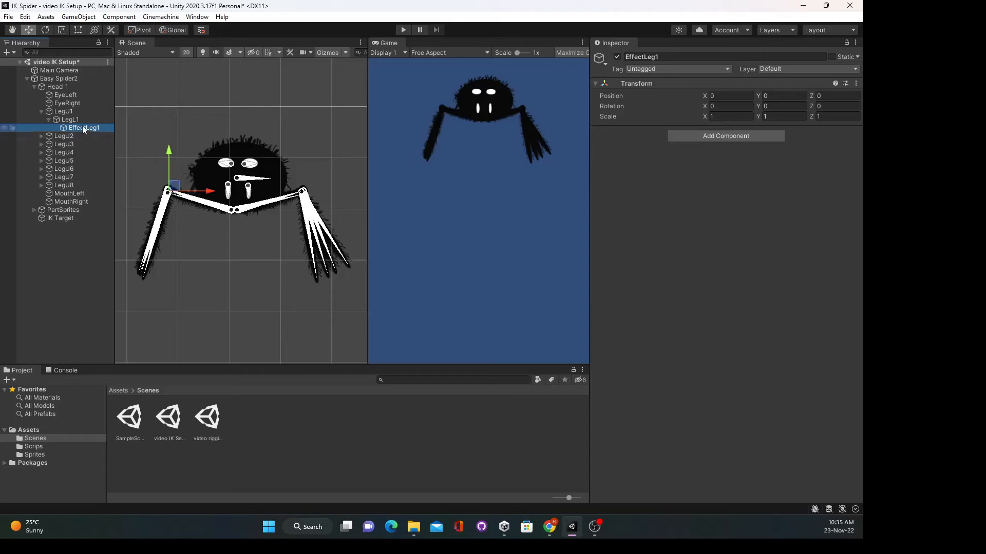
- Move EffectLeg1 onto the first leg's tip, at X 1.63, Y -0.03
{"action": "left_click_drag", "start_coordinate": [171, 152], "coordinate": [177, 238]}
{"action": "left_click_drag", "start_coordinate": [214, 279], "coordinate": [184, 267]}
{"action": "left_click_drag", "start_coordinate": [141, 238], "coordinate": [140, 229]}
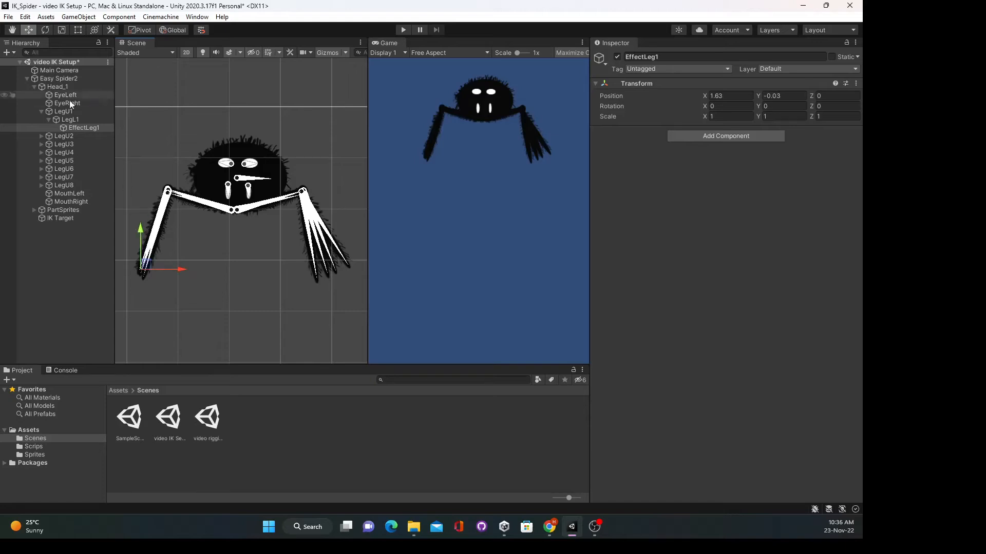
- Deactivate the LegU2 through LegU8 upper leg objects
{"action": "left_click", "coordinate": [58, 136]}
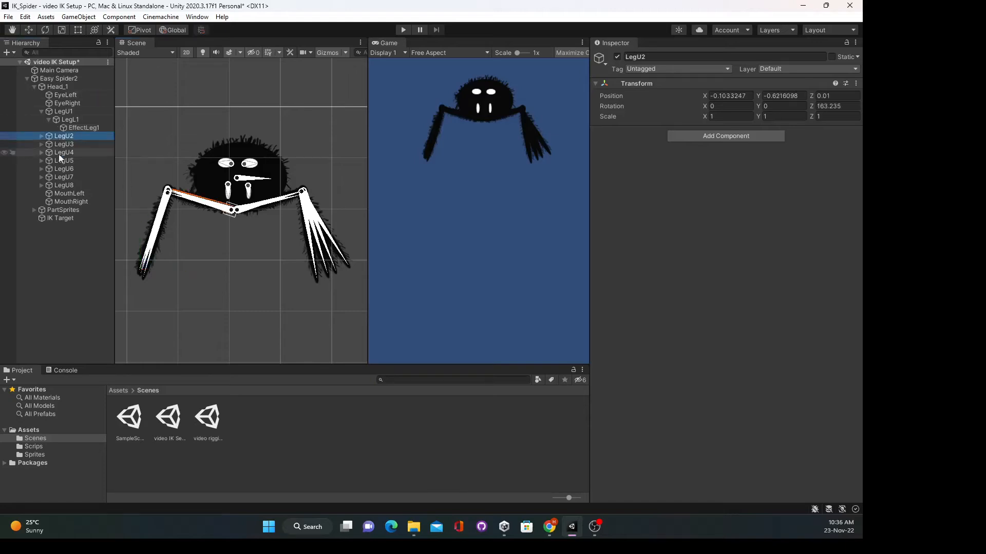
{"action": "left_click", "coordinate": [64, 186], "text": "shift"}
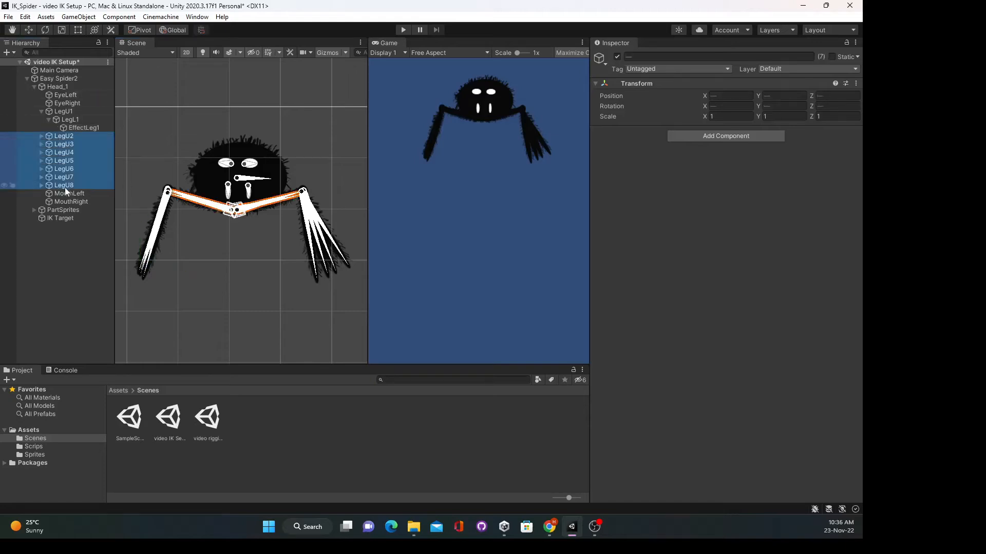
{"action": "left_click", "coordinate": [618, 57]}
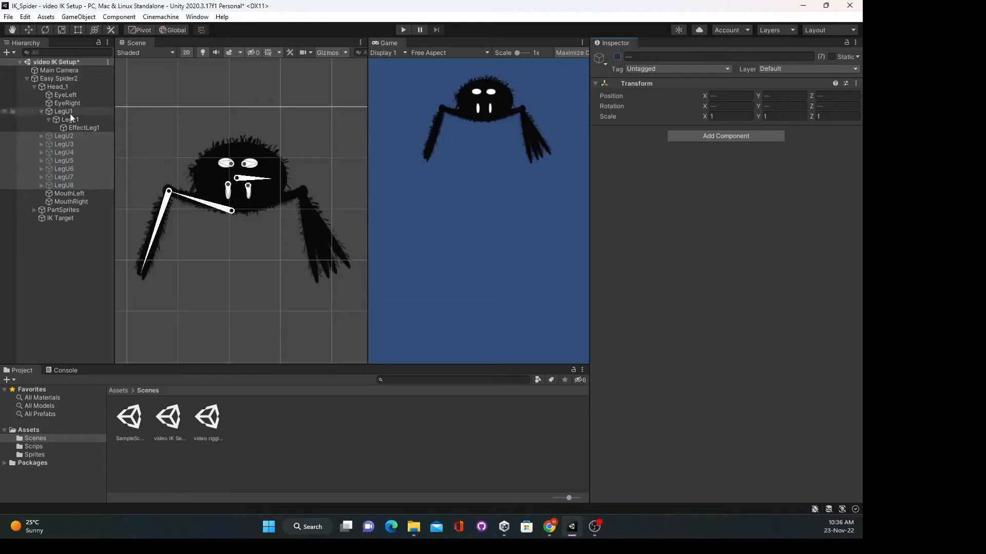
- Fine-tune EffectLeg1 onto the leg tip at X 1.69, Y 0
{"action": "left_click", "coordinate": [83, 128]}
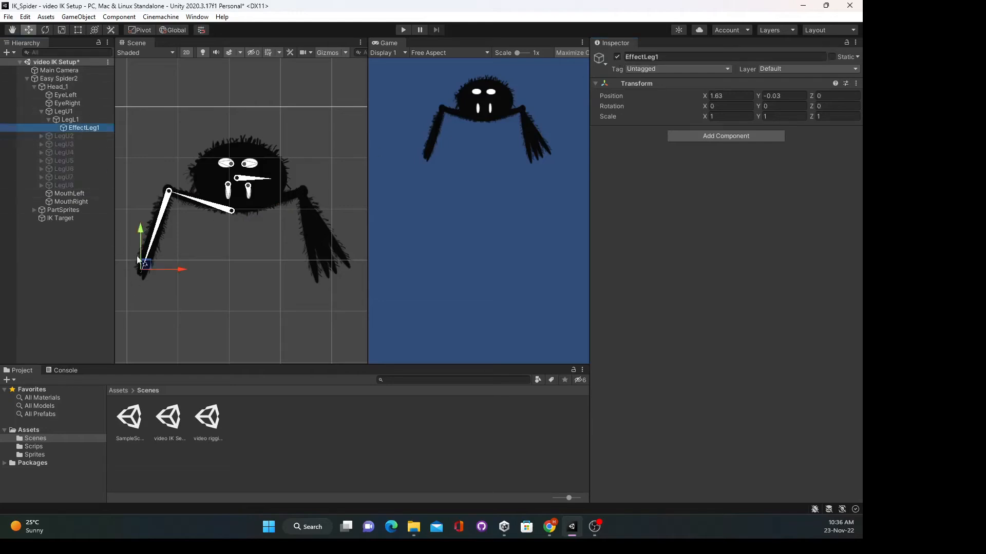
{"action": "left_click_drag", "start_coordinate": [140, 229], "coordinate": [141, 230]}
{"action": "key", "text": "ctrl+z"}
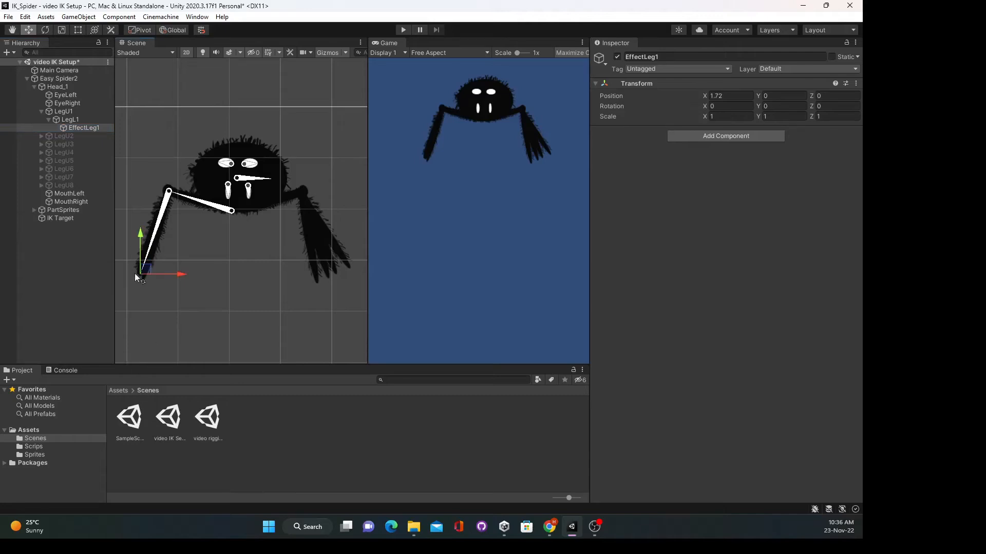
{"action": "left_click_drag", "start_coordinate": [145, 273], "coordinate": [144, 273]}
{"action": "left_click", "coordinate": [85, 128]}
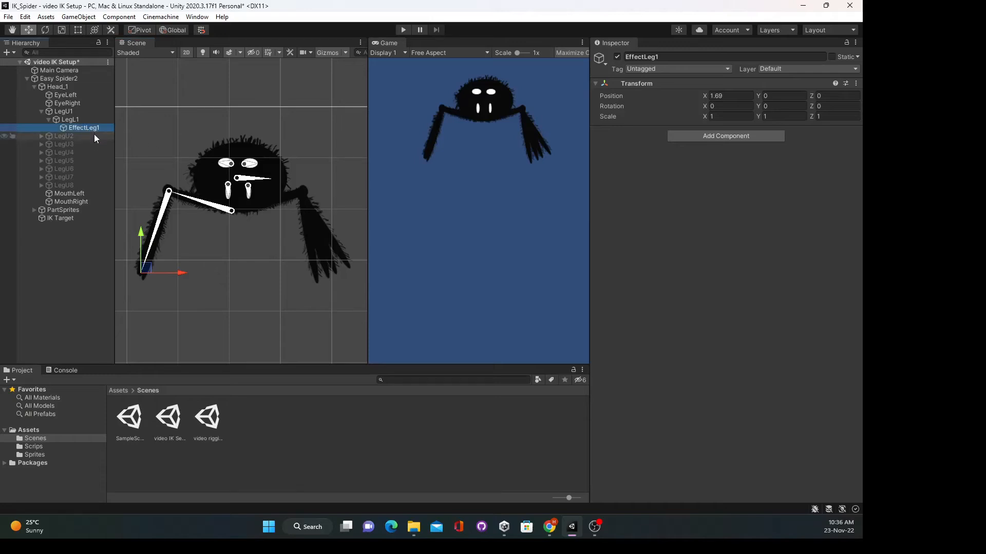
{"action": "left_click", "coordinate": [87, 128]}
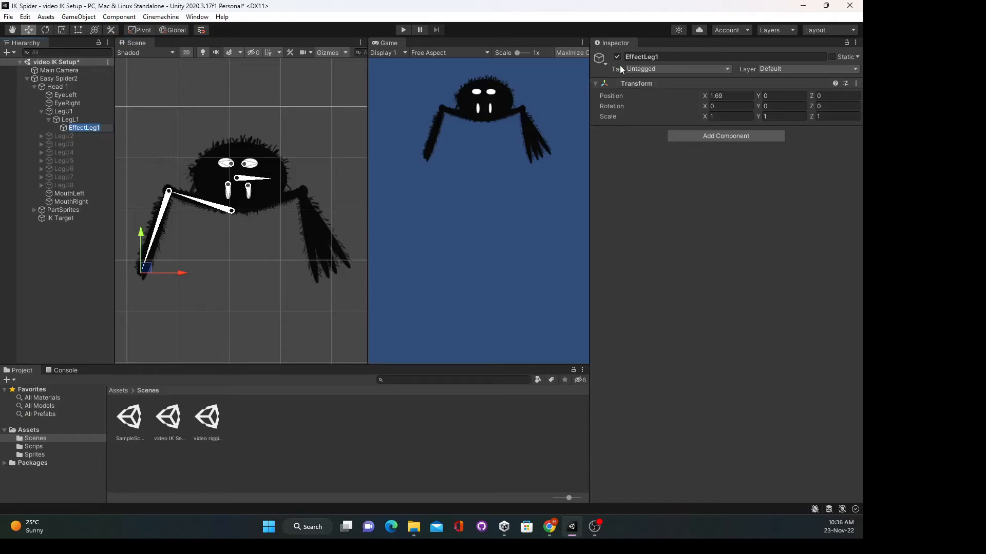
- Rename EffectLeg1 to 'EffectorLeg1'
{"action": "left_click", "coordinate": [643, 58]}
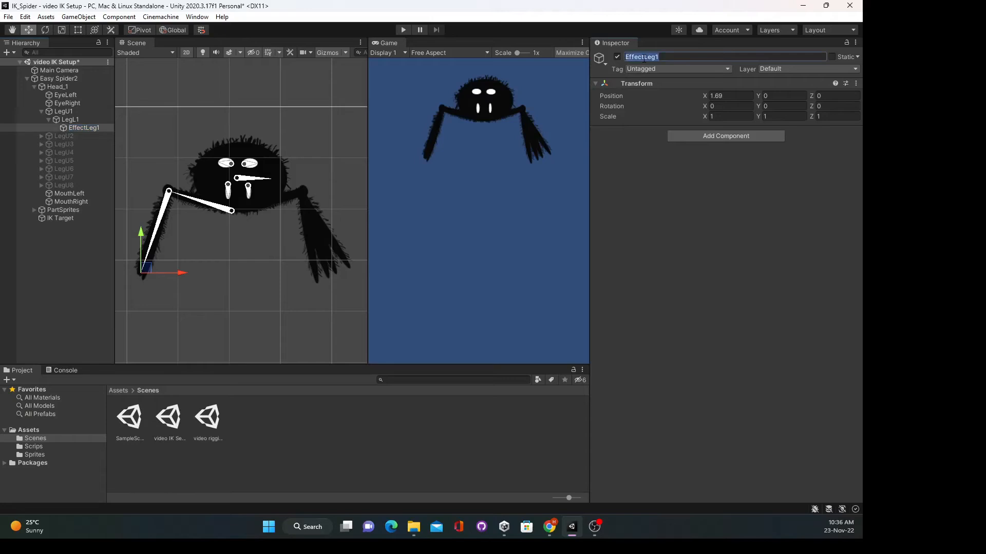
{"action": "left_click", "coordinate": [647, 57]}
{"action": "type", "text": "or"}
{"action": "key", "text": "Return"}
- Duplicate EffectorLeg1 and name the copy 'TargetLeg1'
{"action": "left_click", "coordinate": [89, 129]}
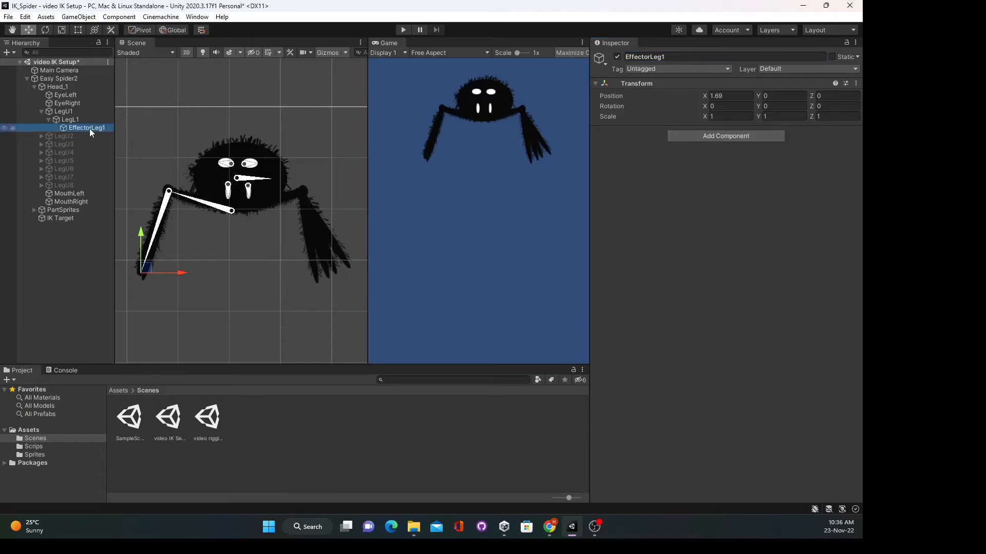
{"action": "key", "text": "ctrl+d"}
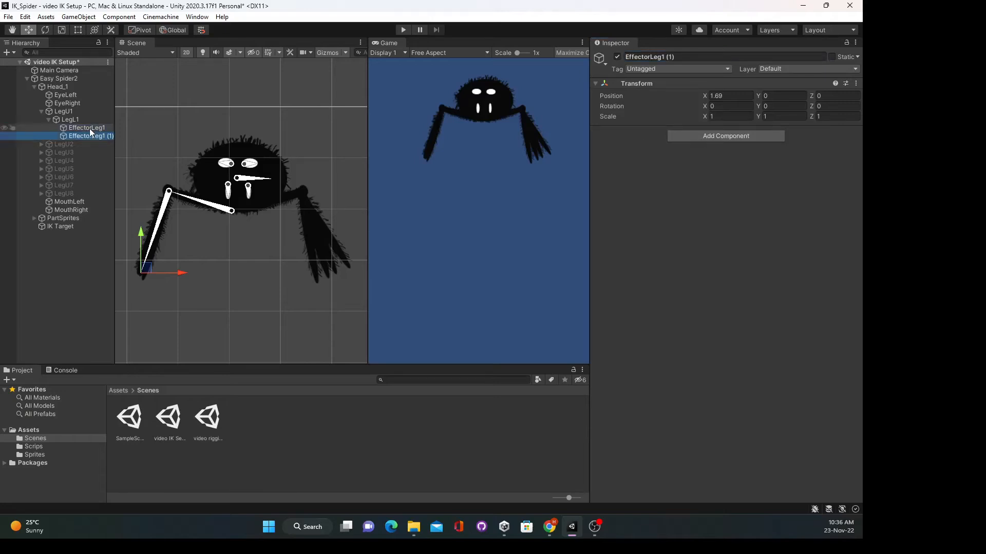
{"action": "left_click", "coordinate": [88, 135]}
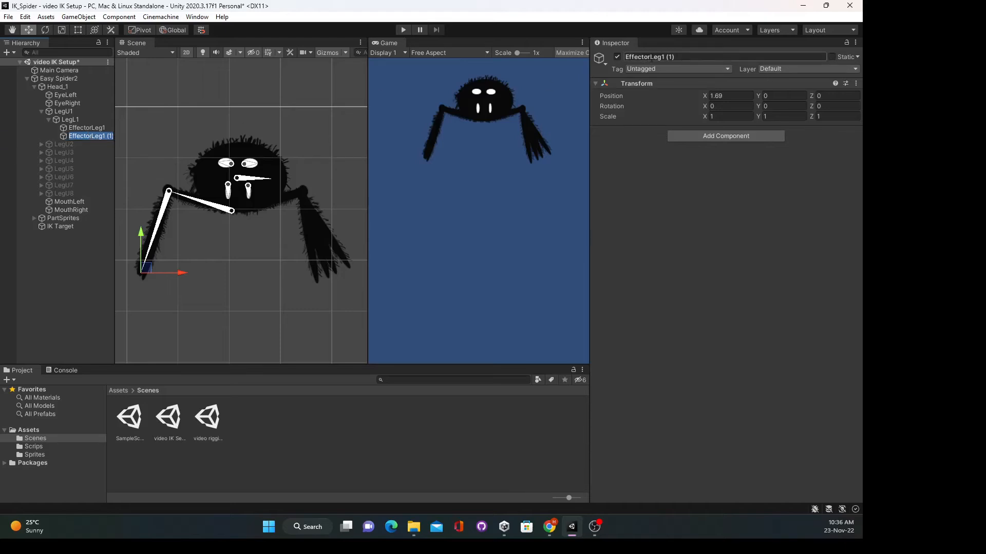
{"action": "left_click", "coordinate": [651, 57]}
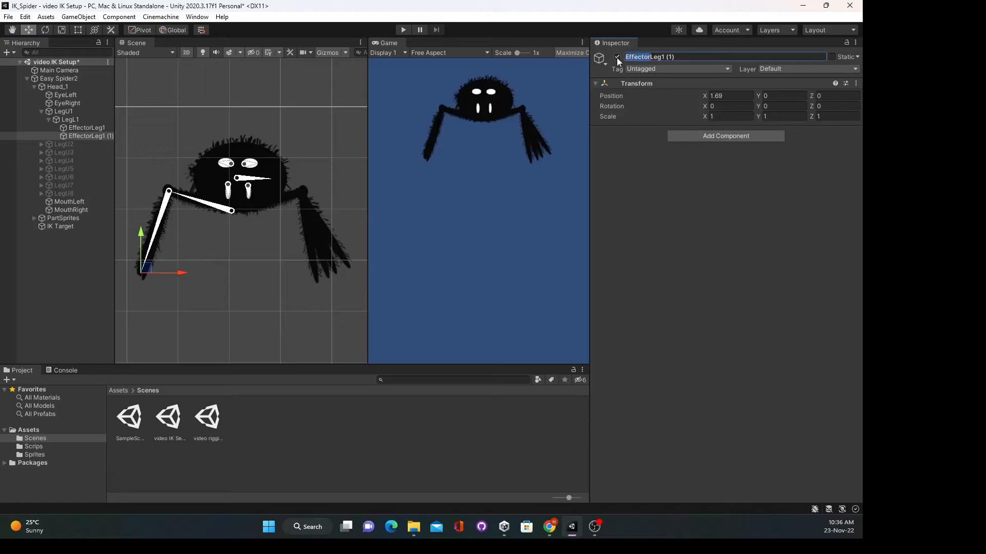
{"action": "type", "text": "Target"}
{"action": "key", "text": "Delete"}
{"action": "key", "text": "Return"}
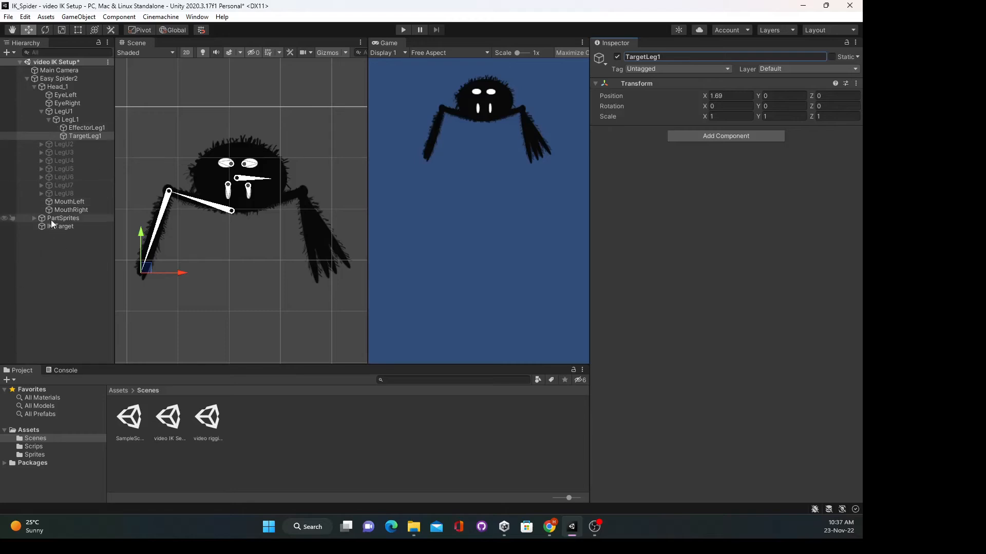
- Reparent TargetLeg1 under IK Target, then collapse the IK Target and Head_1 entries
{"action": "left_click", "coordinate": [85, 135]}
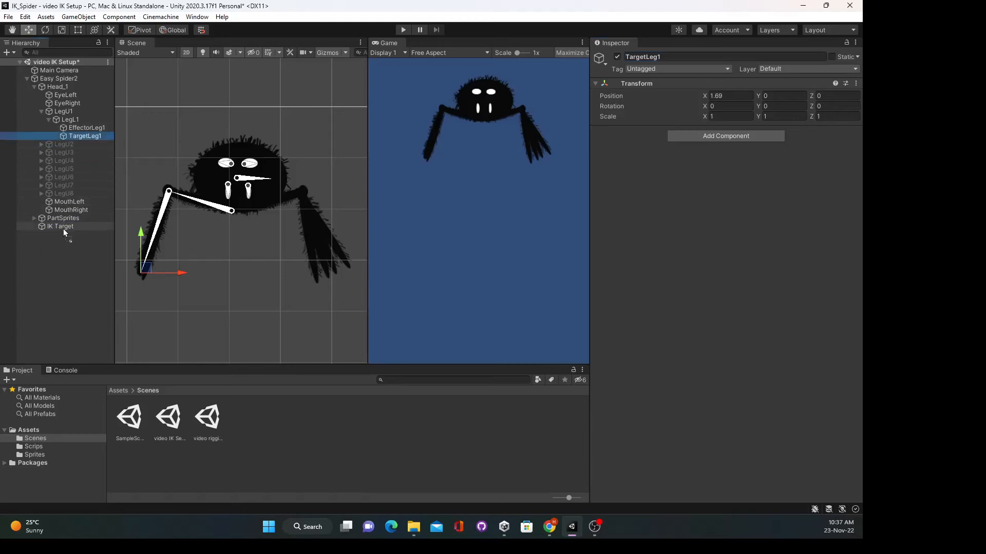
{"action": "left_click_drag", "start_coordinate": [63, 229], "coordinate": [62, 228]}
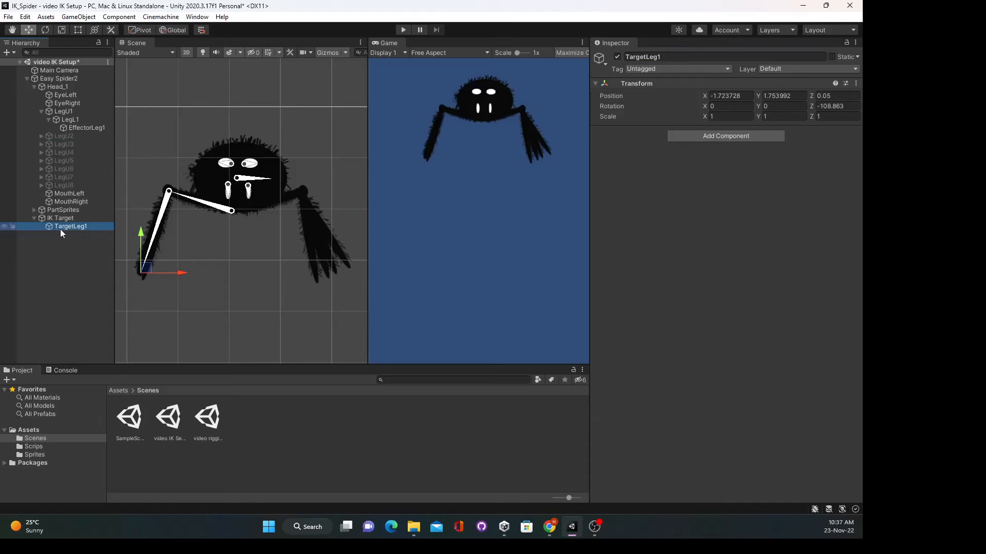
{"action": "left_click", "coordinate": [34, 219]}
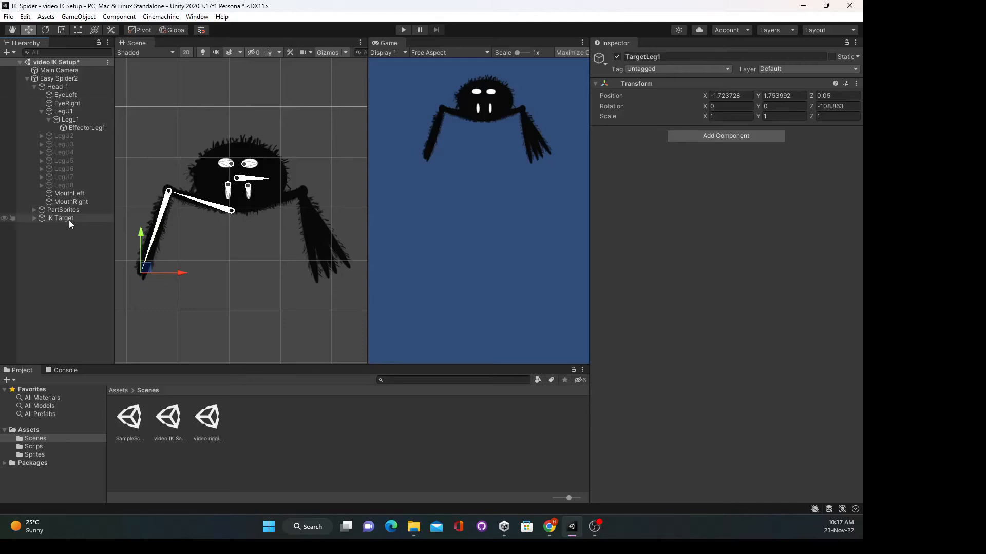
{"action": "left_click", "coordinate": [34, 87]}
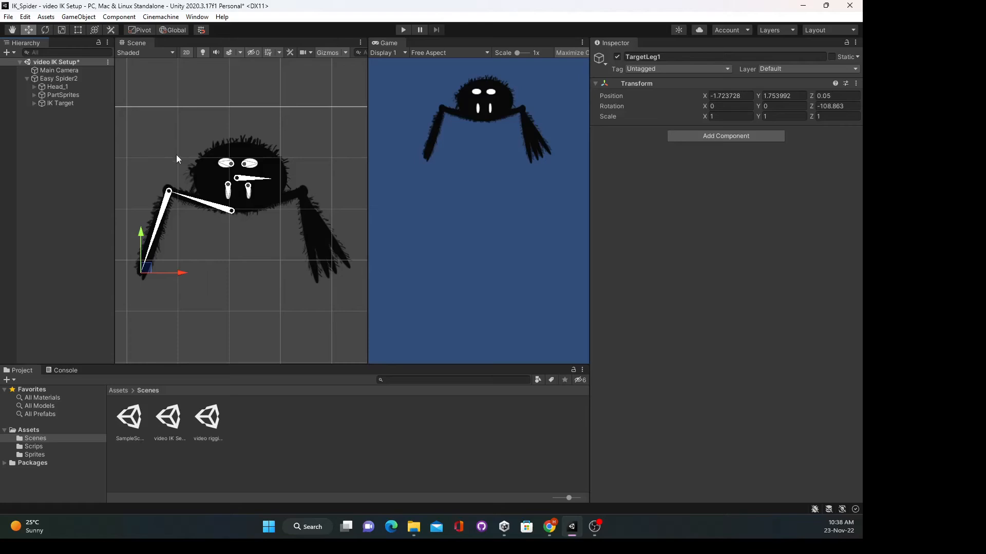
- Give EffectorLeg1 a yellow diamond icon in the scene
{"action": "left_click", "coordinate": [34, 88]}
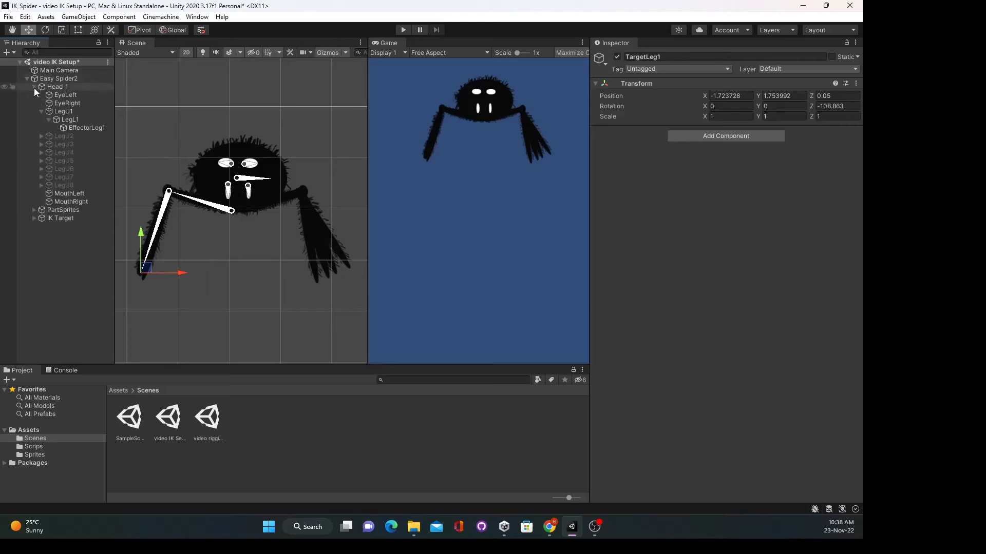
{"action": "left_click", "coordinate": [89, 128]}
{"action": "left_click", "coordinate": [34, 219]}
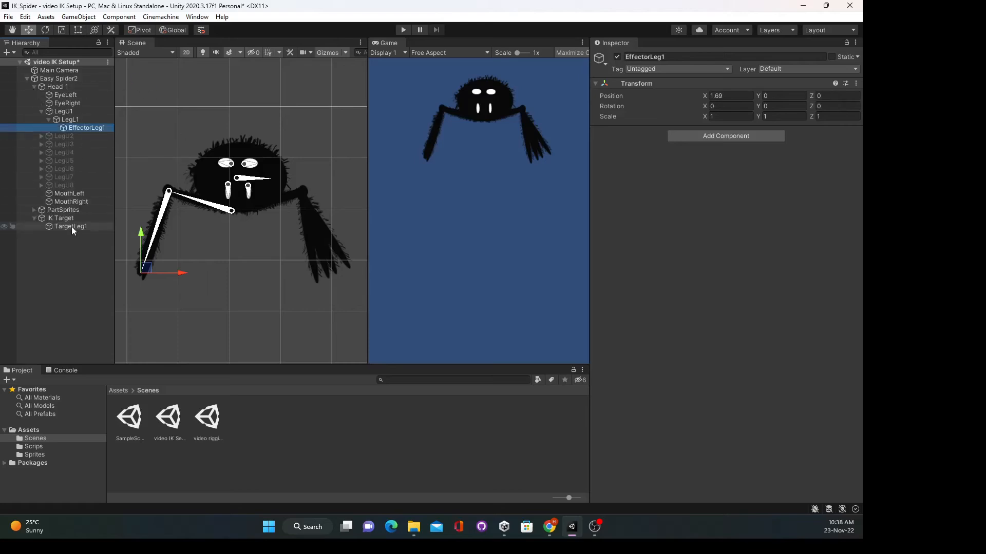
{"action": "left_click", "coordinate": [72, 226]}
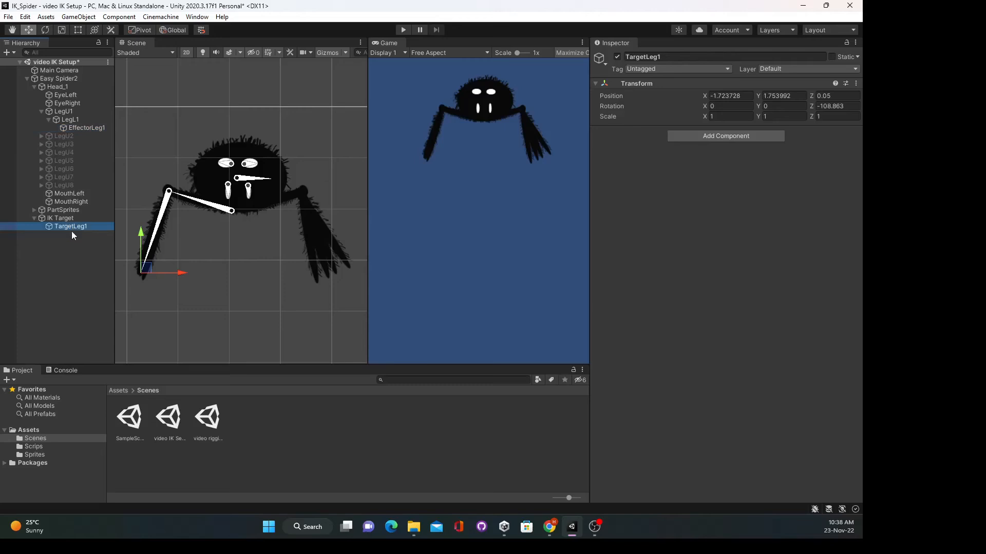
{"action": "left_click", "coordinate": [77, 128]}
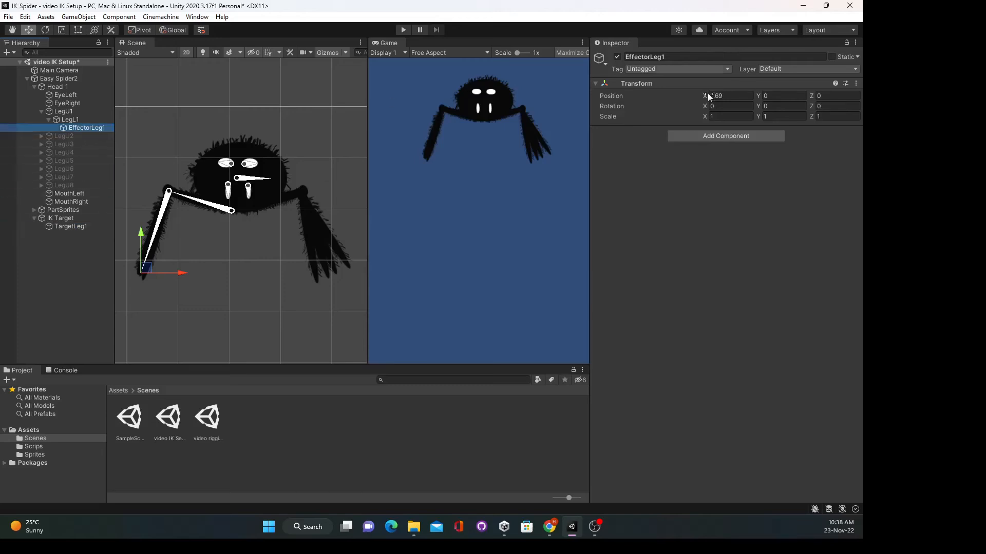
{"action": "left_click", "coordinate": [606, 66]}
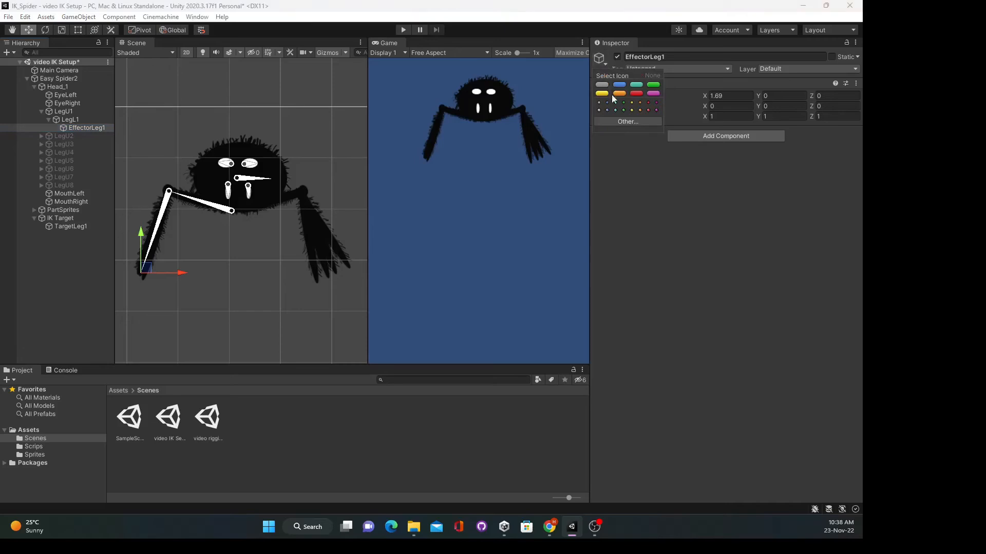
{"action": "left_click", "coordinate": [632, 110]}
{"action": "left_click", "coordinate": [653, 212]}
- Give TargetLeg1 a green diamond icon in the scene
{"action": "left_click", "coordinate": [68, 226]}
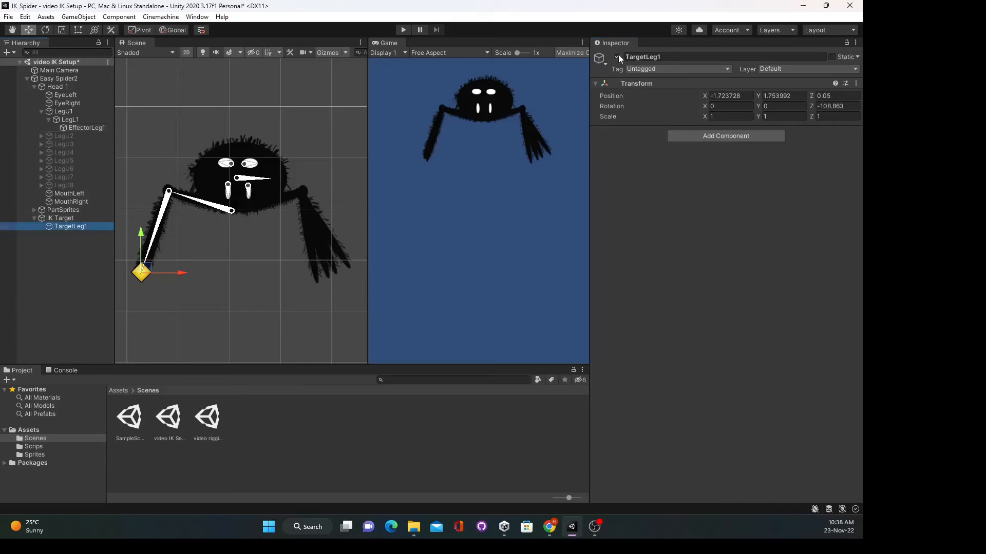
{"action": "left_click", "coordinate": [605, 62]}
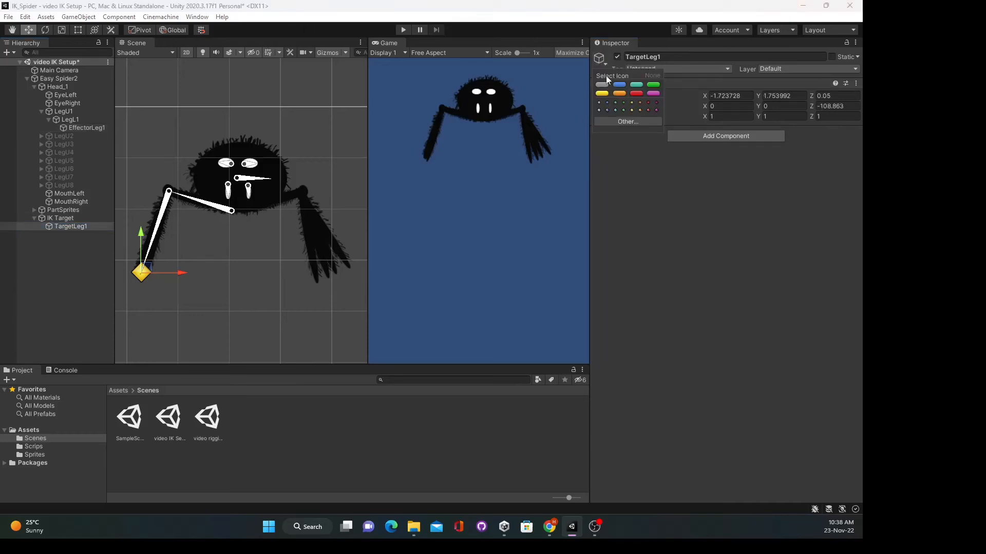
{"action": "left_click", "coordinate": [624, 111]}
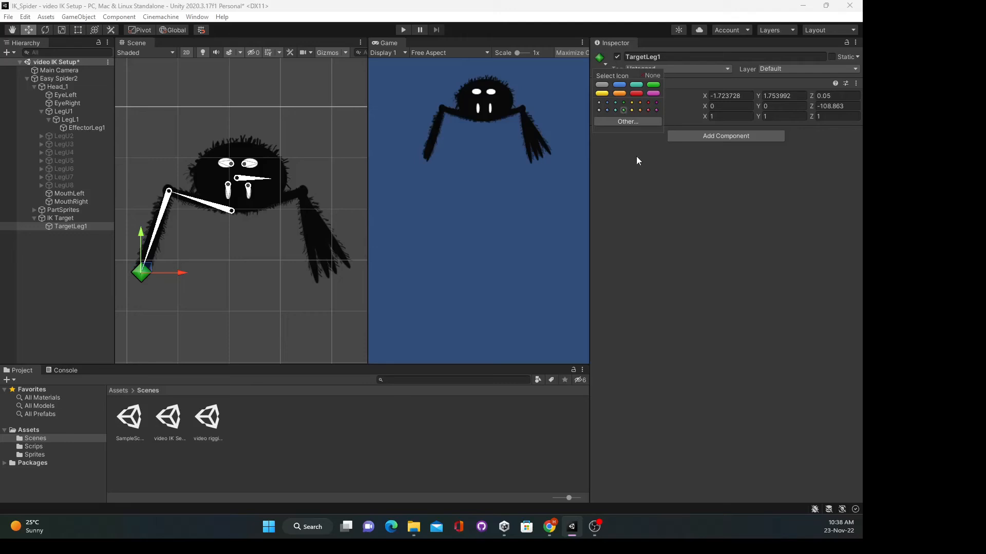
{"action": "left_click", "coordinate": [703, 329]}
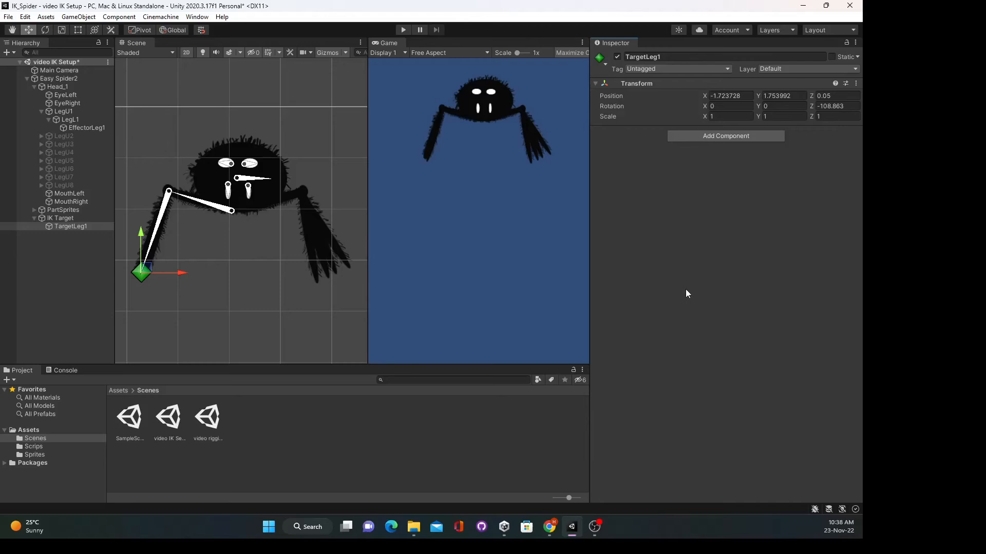
- Add a Limb solver under IK Solvers in Head_1's IK Manager 2D
{"action": "left_click", "coordinate": [55, 85]}
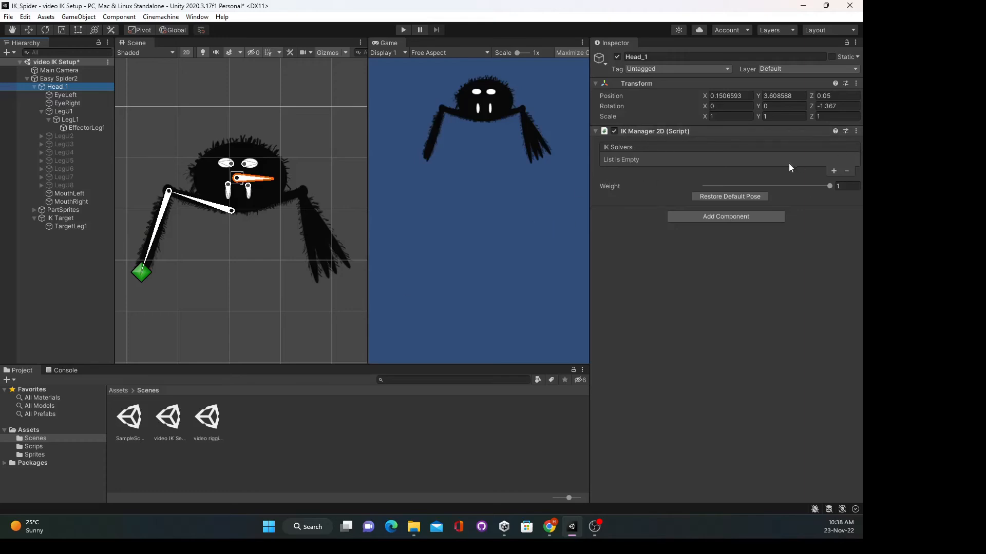
{"action": "left_click", "coordinate": [834, 171]}
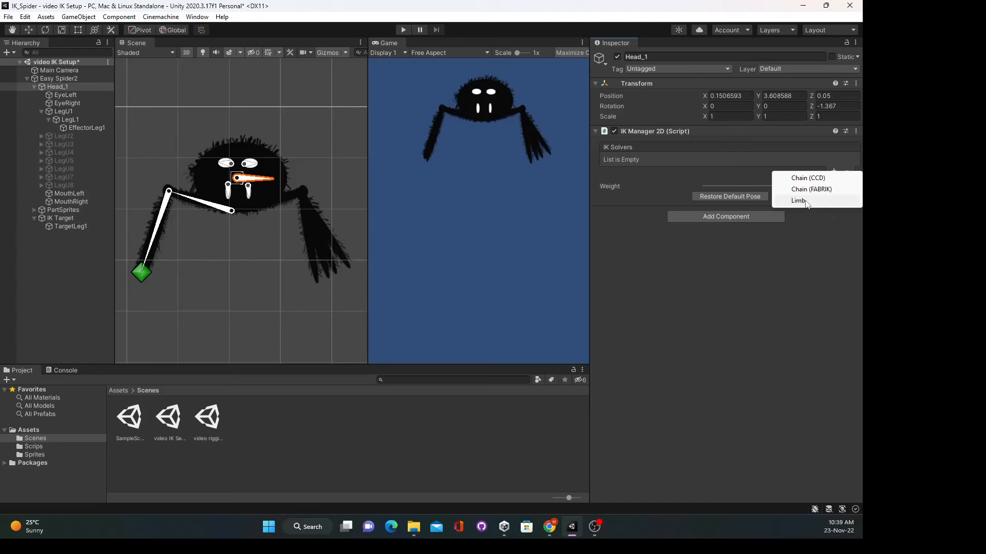
{"action": "left_click", "coordinate": [805, 201]}
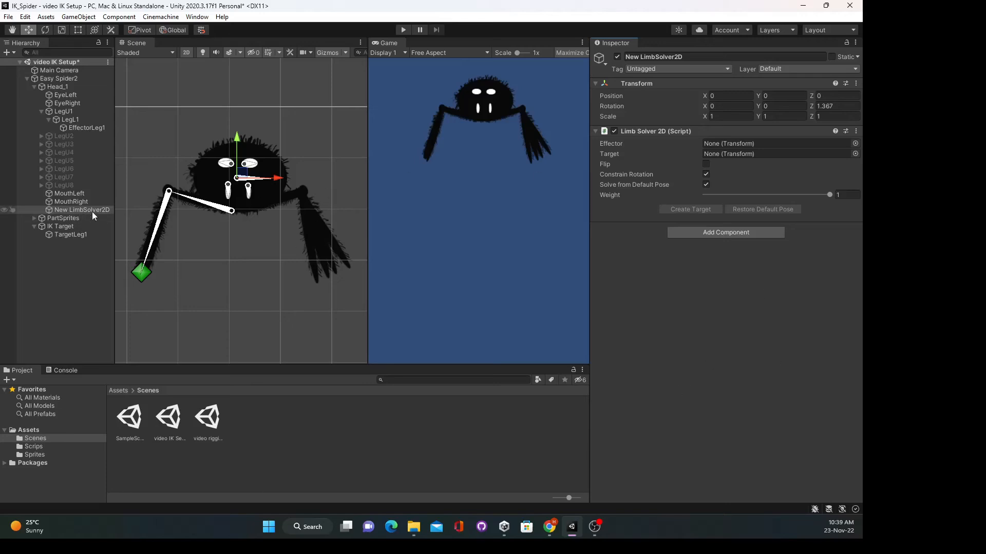
- Rename the New LimbSolver2D object to SolverLeg1
{"action": "left_click", "coordinate": [717, 56]}
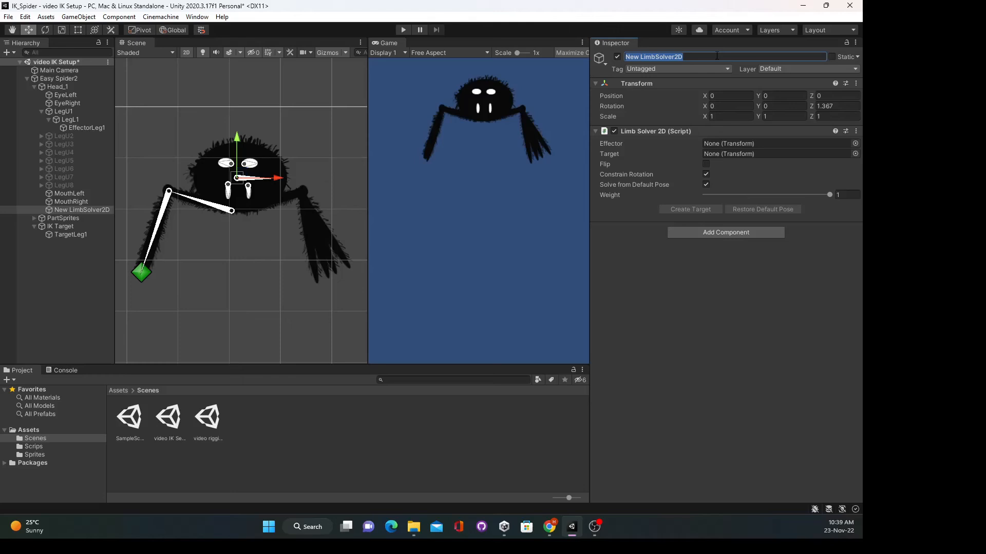
{"action": "type", "text": "Solver"}
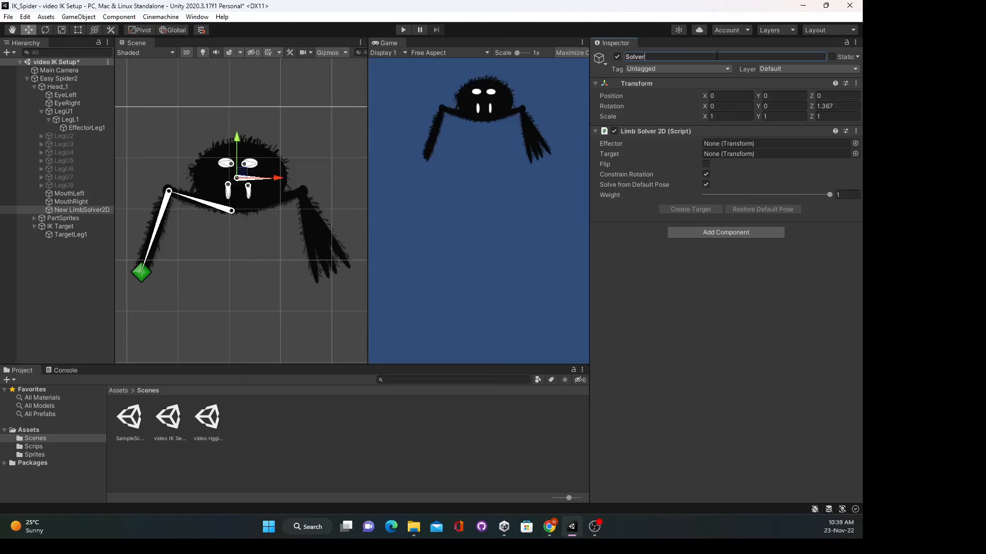
{"action": "type", "text": "Leg1"}
{"action": "key", "text": "Return"}
- Create an empty Solvers object under Easy Spider2 and move SolverLeg1 into it
{"action": "left_click", "coordinate": [55, 79]}
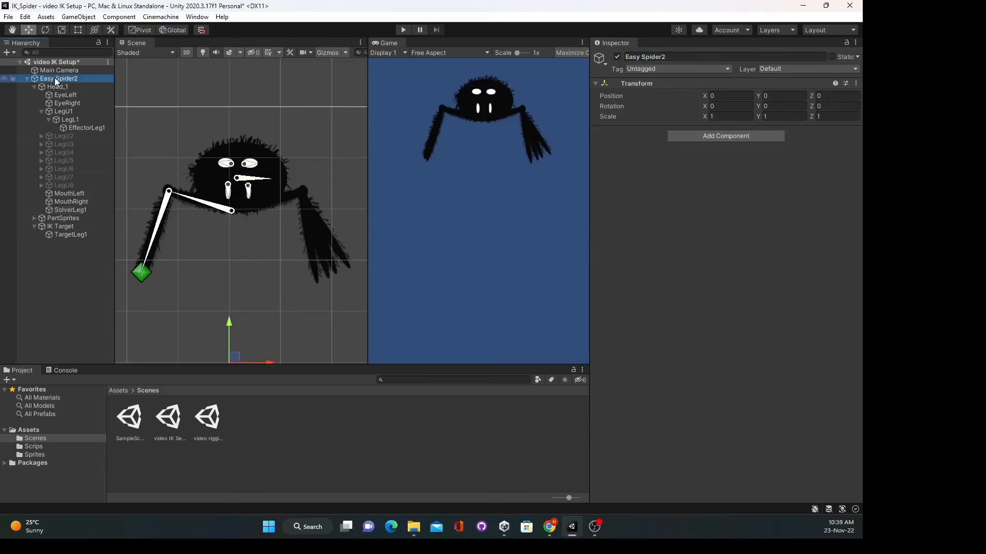
{"action": "right_click", "coordinate": [57, 81]}
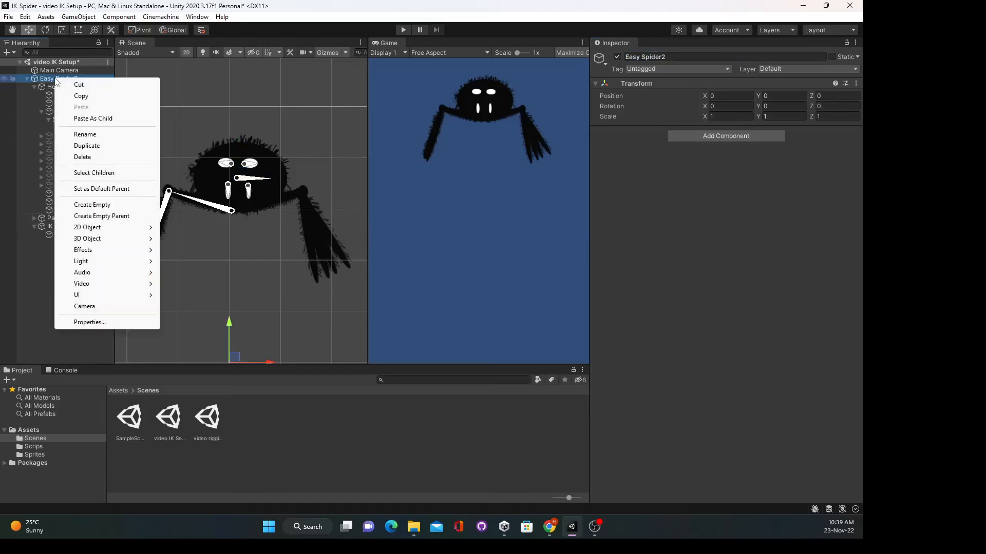
{"action": "left_click", "coordinate": [100, 204]}
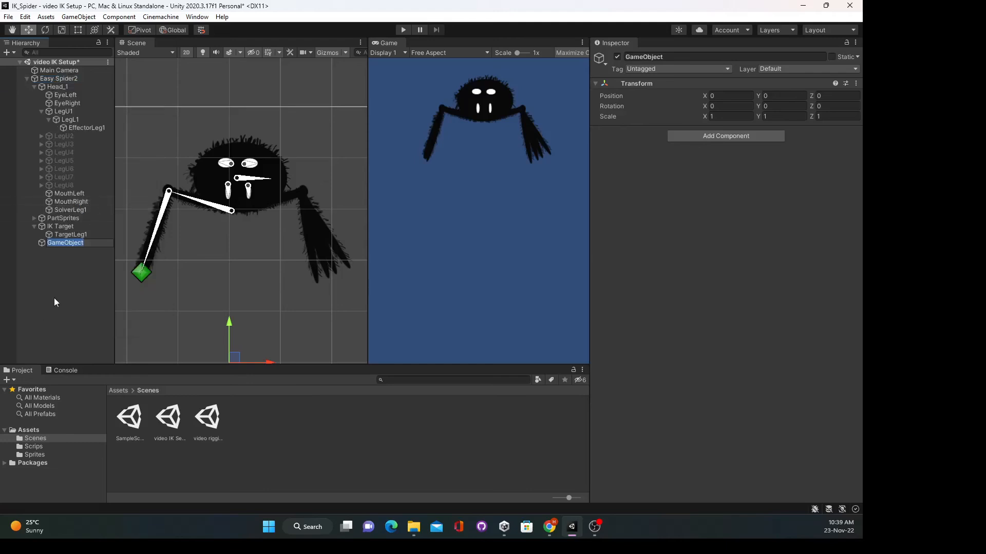
{"action": "type", "text": "Solvers"}
{"action": "key", "text": "Return"}
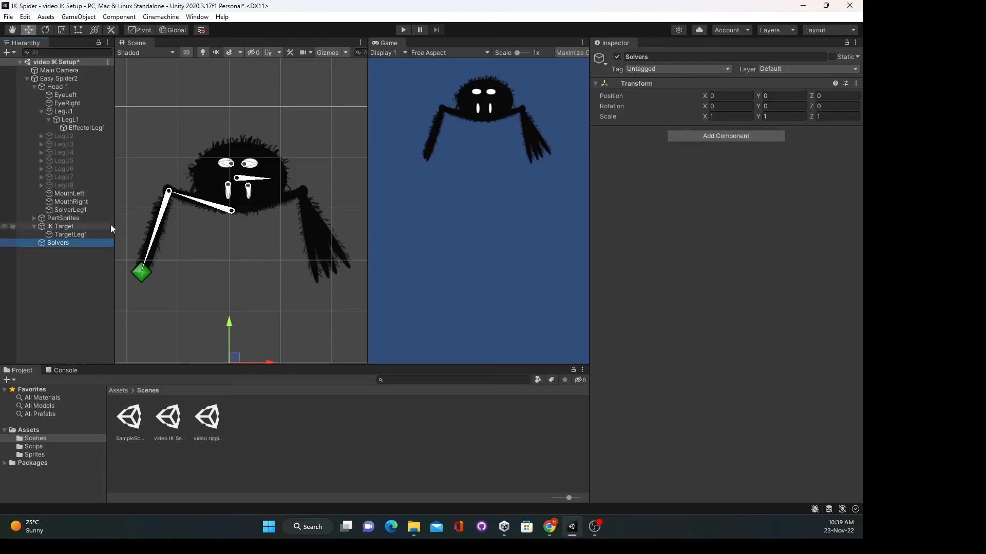
{"action": "left_click_drag", "start_coordinate": [78, 210], "coordinate": [62, 242]}
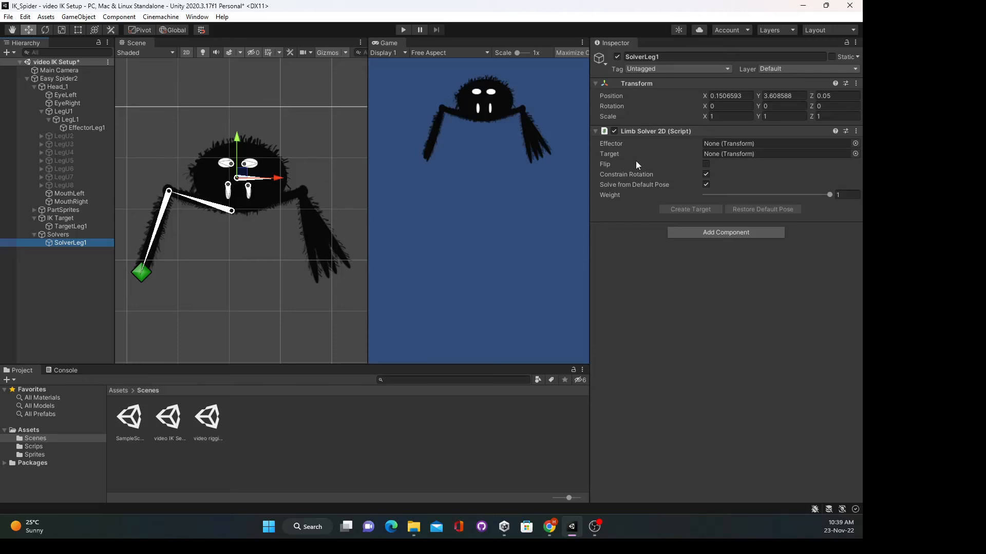
- Set SolverLeg1's Effector to EffectorLeg1 and Target to TargetLeg1, and enable Flip
{"action": "mouse_move", "coordinate": [608, 147]}
{"action": "left_click_drag", "start_coordinate": [87, 128], "coordinate": [740, 145]}
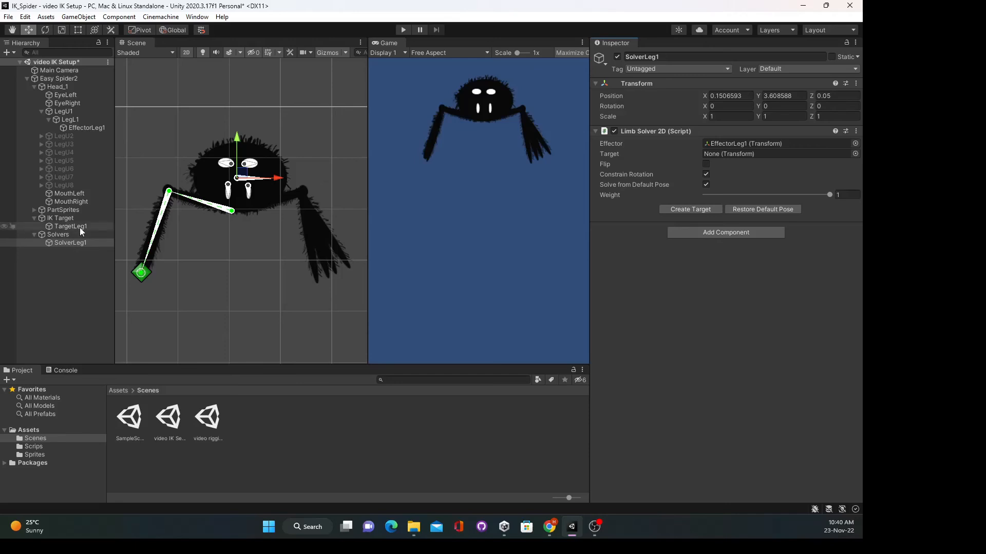
{"action": "left_click_drag", "start_coordinate": [81, 230], "coordinate": [732, 151]}
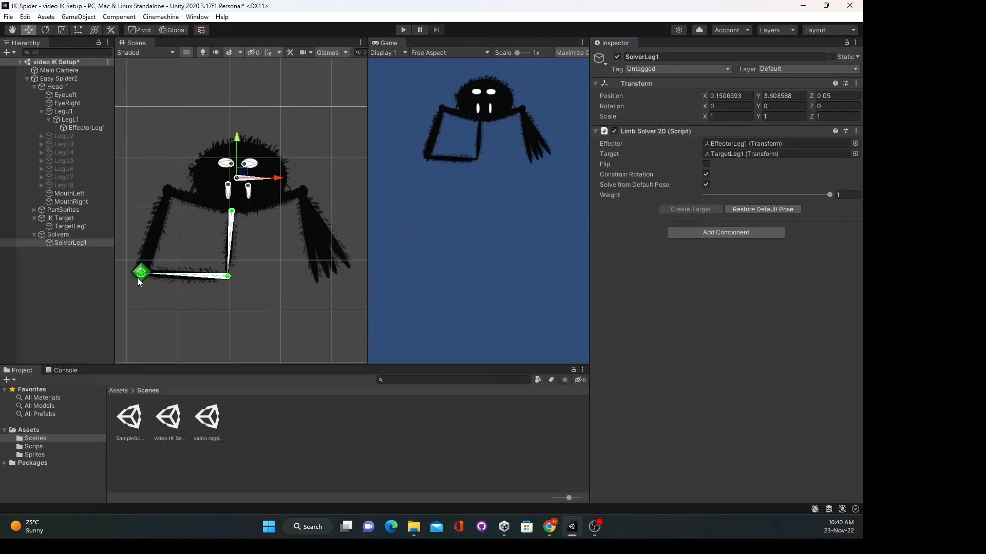
{"action": "scroll", "coordinate": [252, 240], "scroll_direction": "down", "scroll_amount": 1}
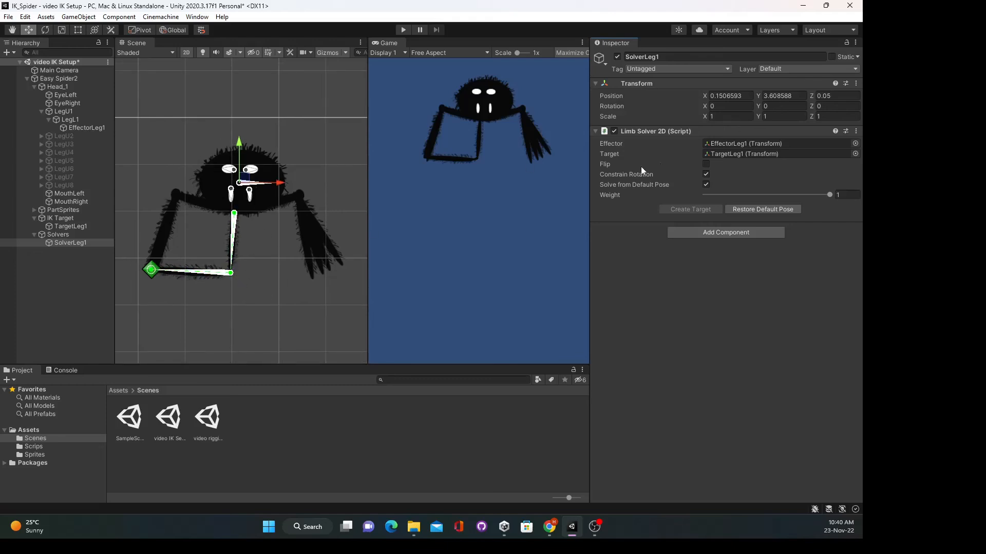
{"action": "left_click", "coordinate": [706, 164]}
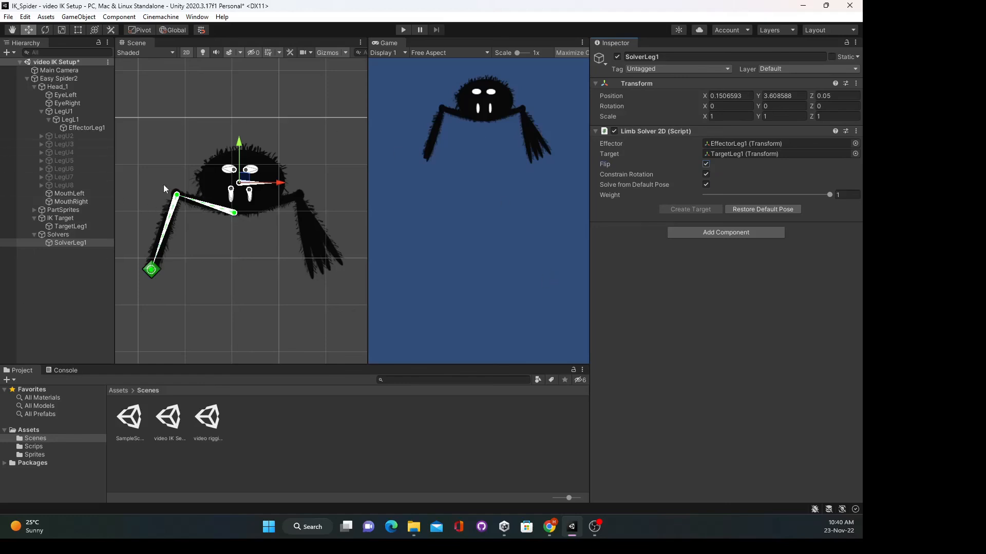
- Drag TargetLeg1 below the body to test the leg, then name the new child EffectorLeg2
{"action": "left_click", "coordinate": [73, 228]}
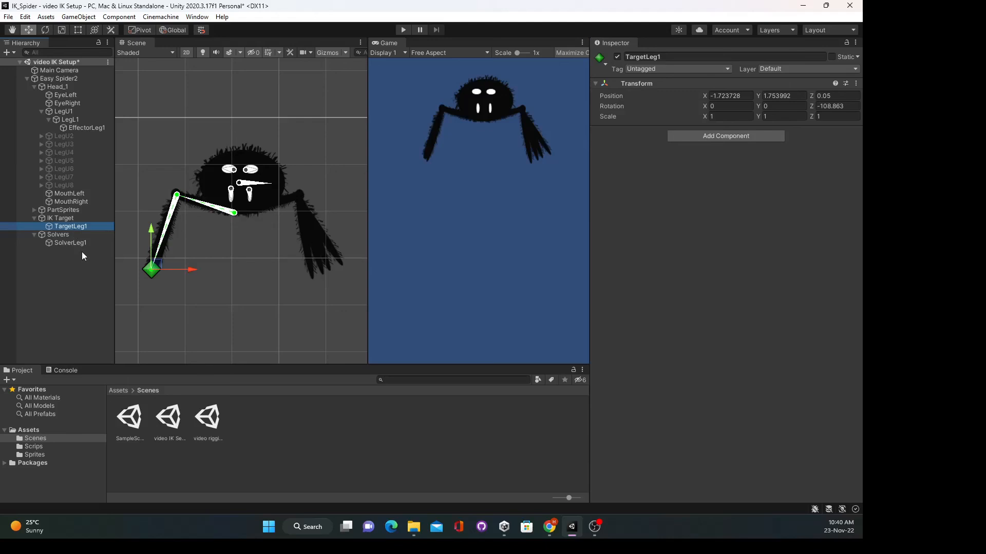
{"action": "left_click_drag", "start_coordinate": [158, 266], "coordinate": [270, 318]}
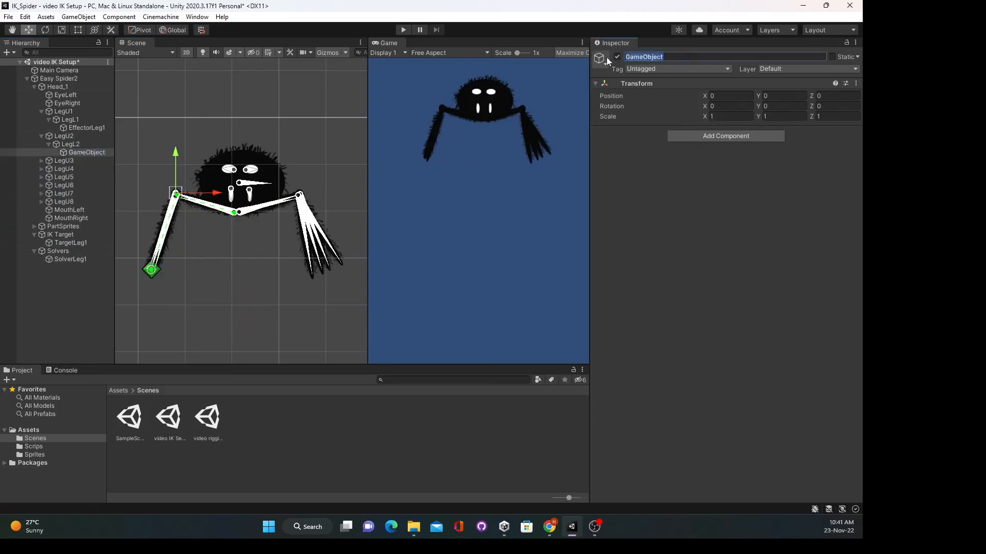
{"action": "left_click", "coordinate": [624, 57]}
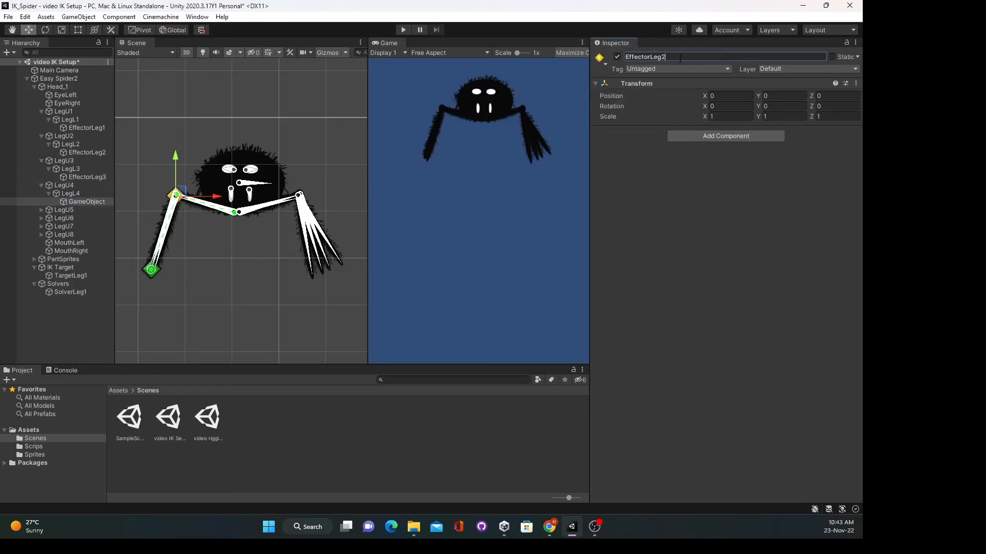
- Create an empty child object under LegL5 to serve as its effector
{"action": "right_click", "coordinate": [67, 218]}
{"action": "left_click", "coordinate": [102, 345]}
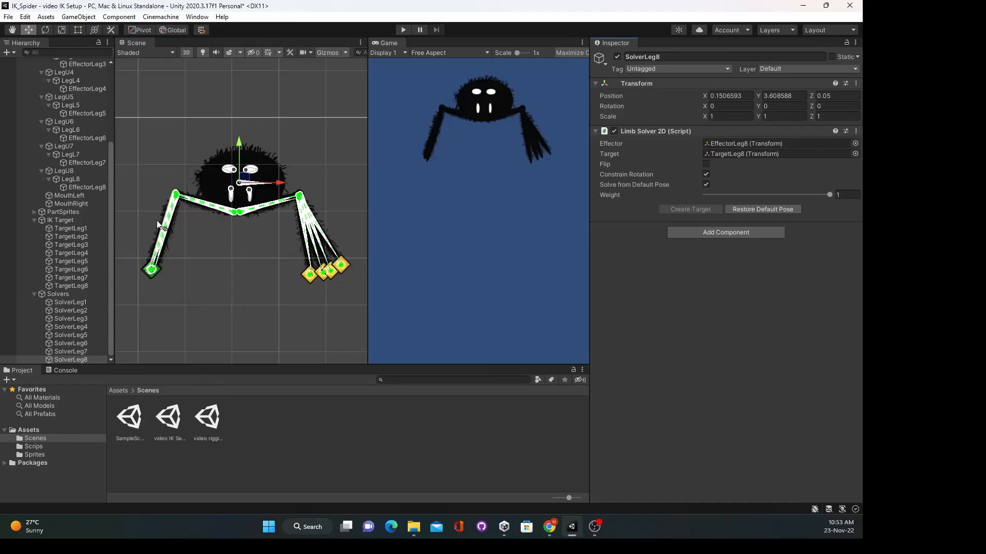
{"action": "scroll", "coordinate": [54, 225], "scroll_direction": "up", "scroll_amount": 6}
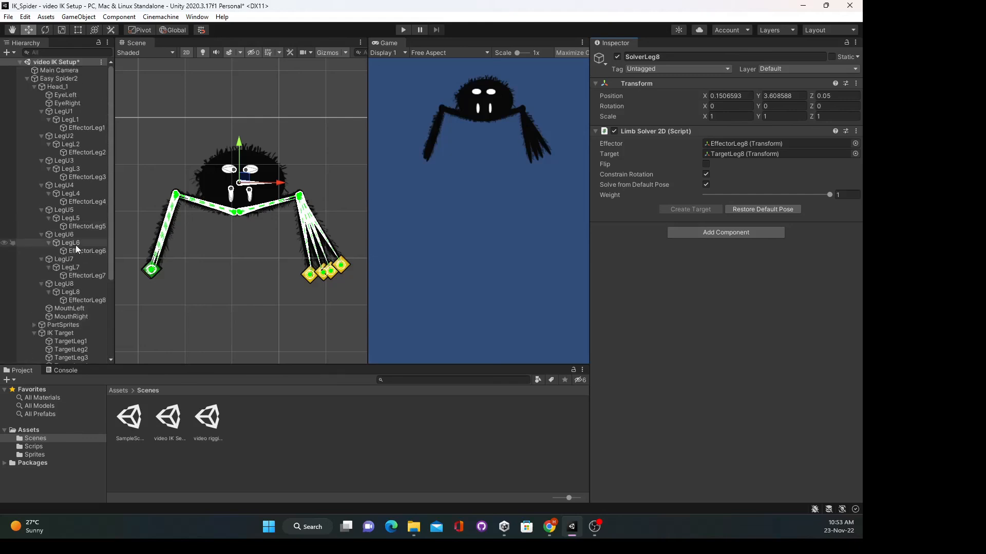
{"action": "scroll", "coordinate": [75, 244], "scroll_direction": "down", "scroll_amount": 6}
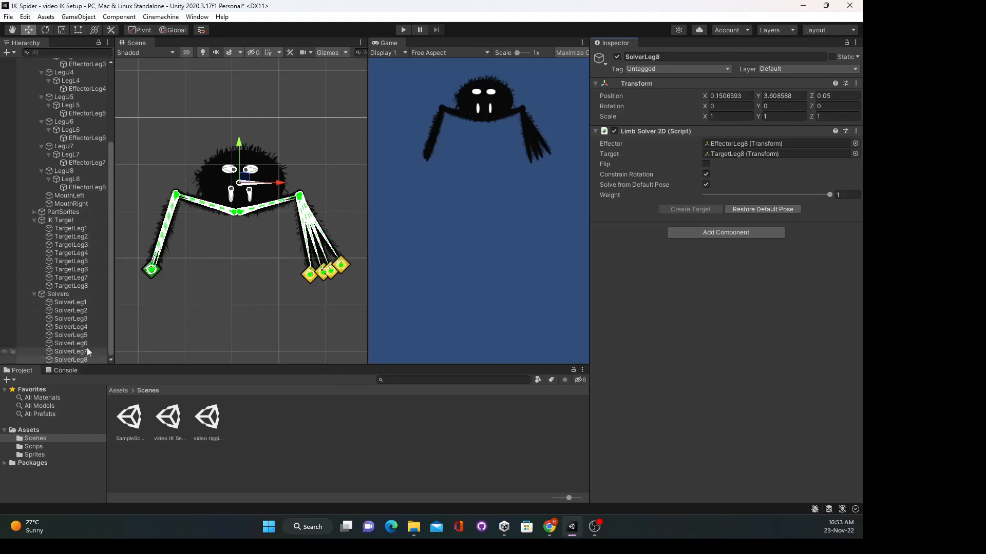
{"action": "left_click", "coordinate": [77, 304]}
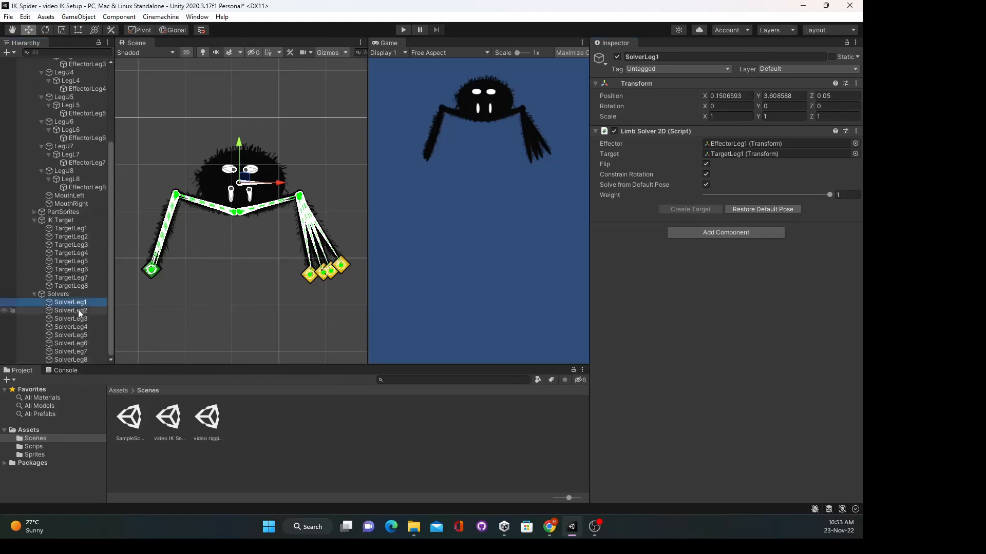
{"action": "left_click", "coordinate": [76, 328]}
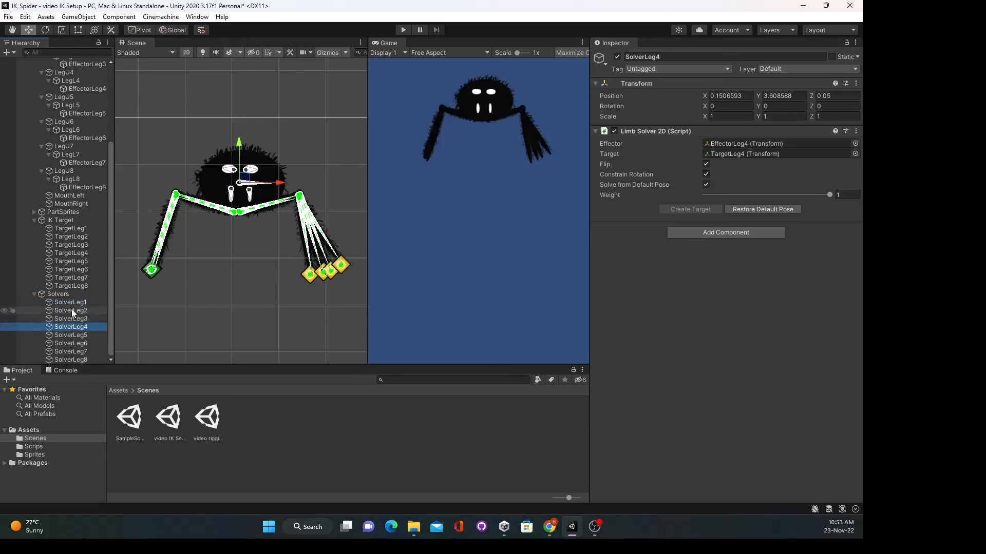
{"action": "left_click", "coordinate": [73, 303]}
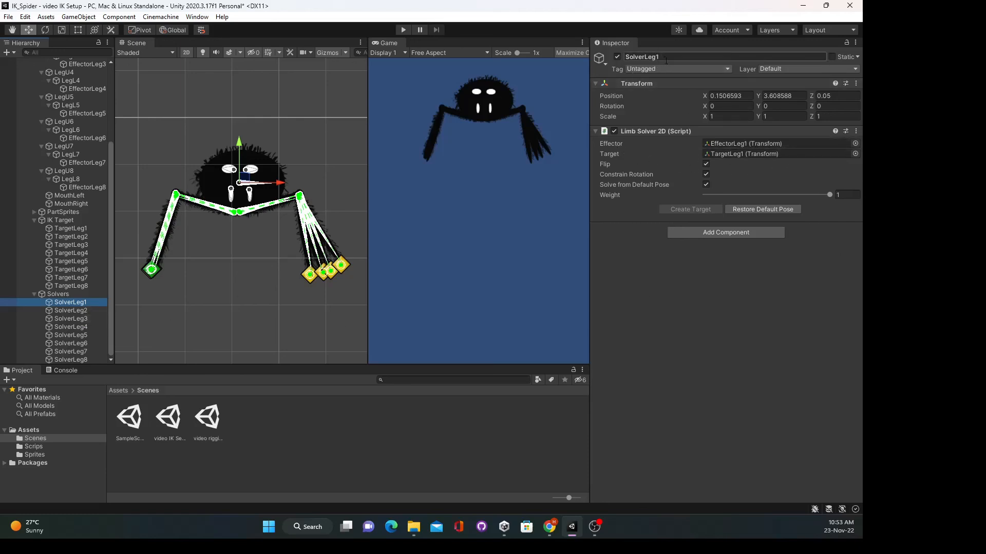
{"action": "left_click", "coordinate": [88, 311]}
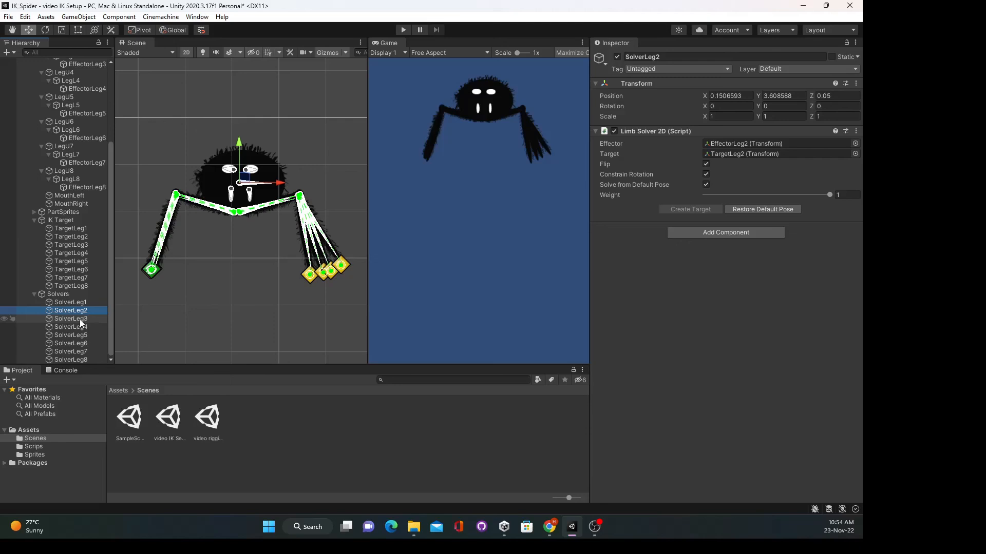
{"action": "left_click", "coordinate": [82, 319]}
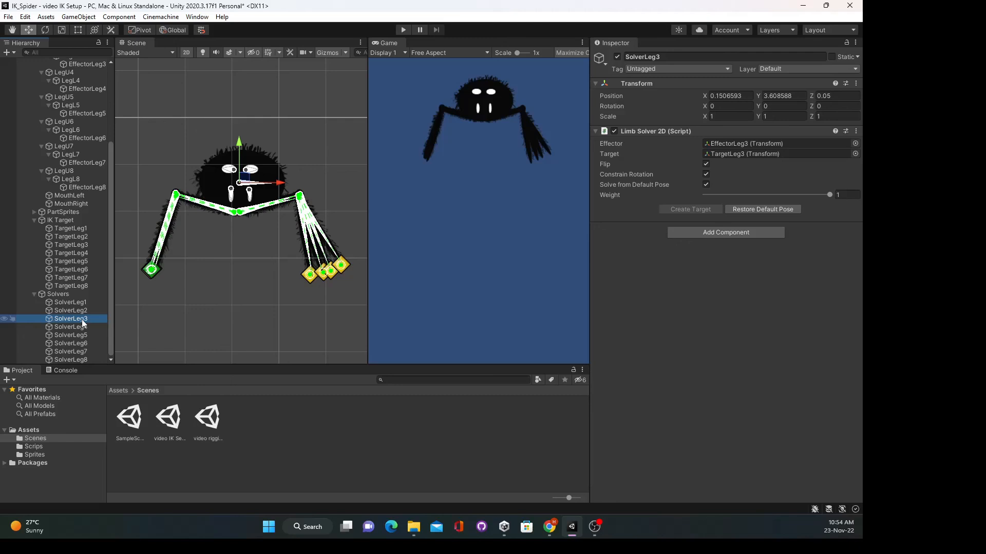
{"action": "left_click", "coordinate": [80, 328]}
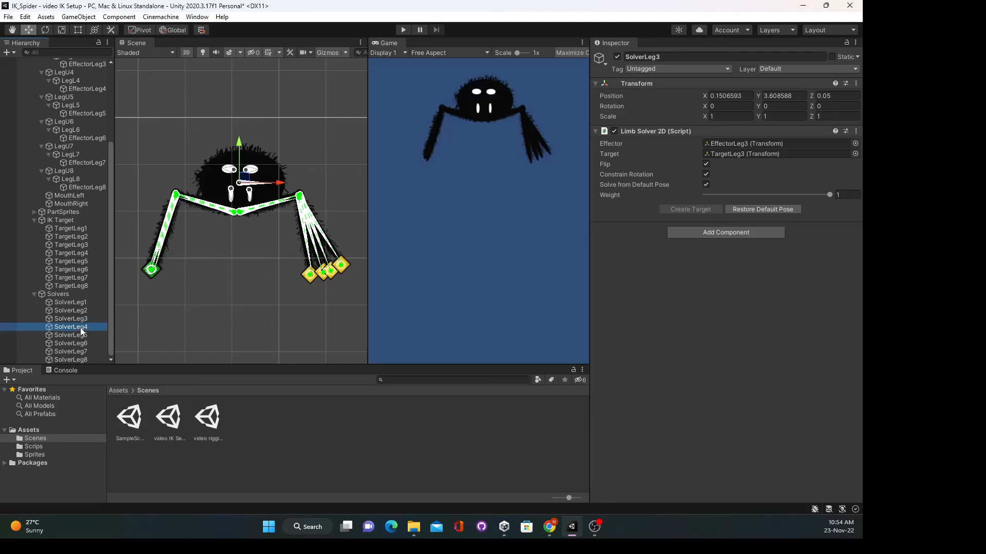
{"action": "left_click", "coordinate": [75, 343]}
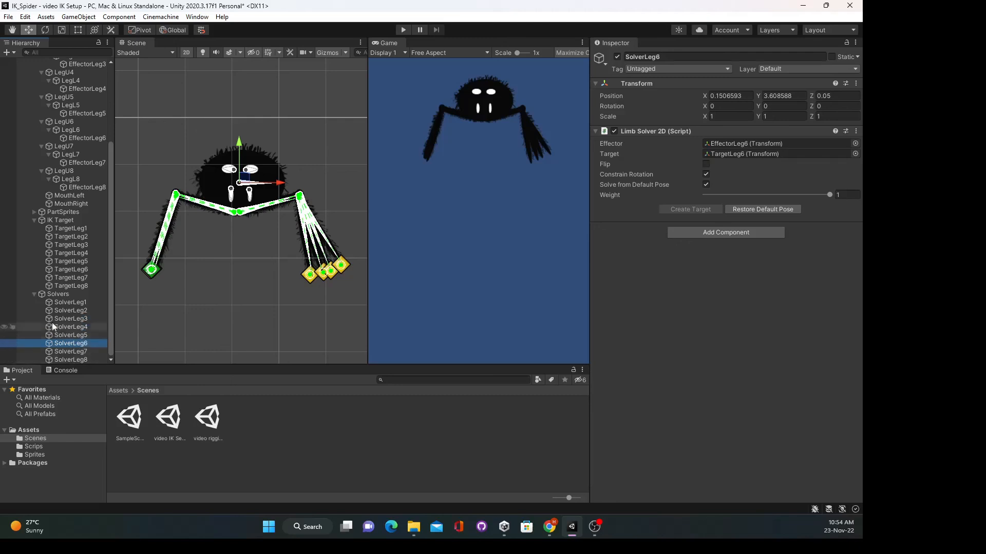
{"action": "left_click", "coordinate": [83, 237]}
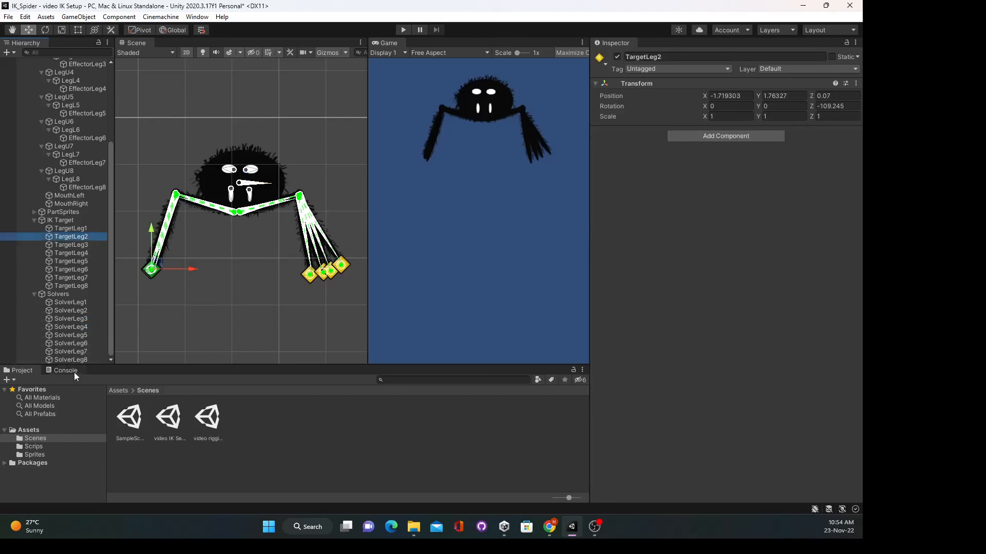
{"action": "left_click", "coordinate": [66, 228]}
- Raise the targets of legs one and two beside the spider's head
{"action": "left_click_drag", "start_coordinate": [160, 267], "coordinate": [136, 198]}
{"action": "left_click", "coordinate": [85, 238]}
{"action": "left_click_drag", "start_coordinate": [154, 267], "coordinate": [194, 275]}
{"action": "left_click", "coordinate": [152, 267]}
- Pull TargetLeg5–8 up and outward, lifting TargetLeg6 above the head
{"action": "left_click", "coordinate": [309, 275]}
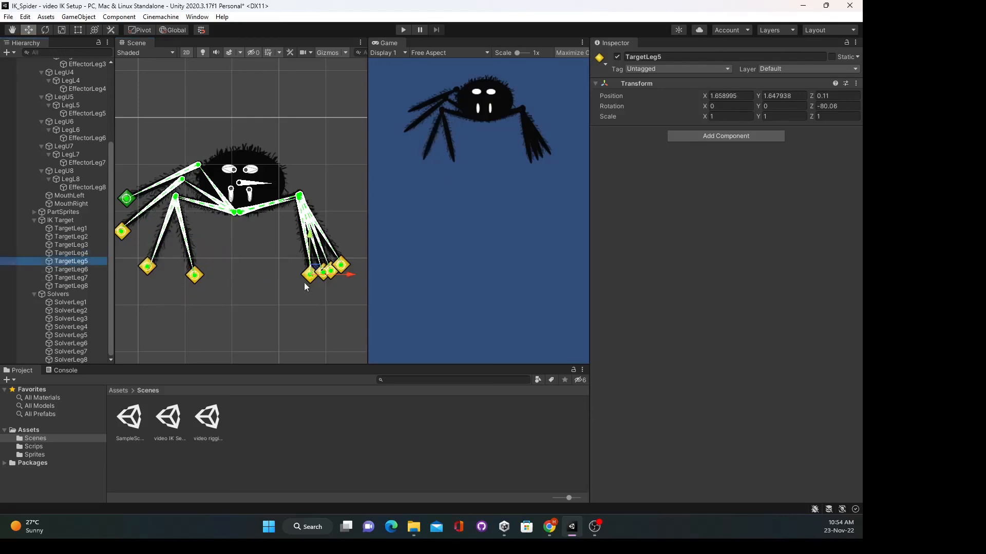
{"action": "left_click_drag", "start_coordinate": [310, 275], "coordinate": [240, 248]}
{"action": "left_click", "coordinate": [325, 269]}
{"action": "left_click_drag", "start_coordinate": [329, 266], "coordinate": [247, 100]}
{"action": "left_click", "coordinate": [330, 271]}
{"action": "left_click_drag", "start_coordinate": [330, 270], "coordinate": [319, 162]}
{"action": "left_click", "coordinate": [341, 265]}
{"action": "left_click_drag", "start_coordinate": [340, 265], "coordinate": [333, 149]}
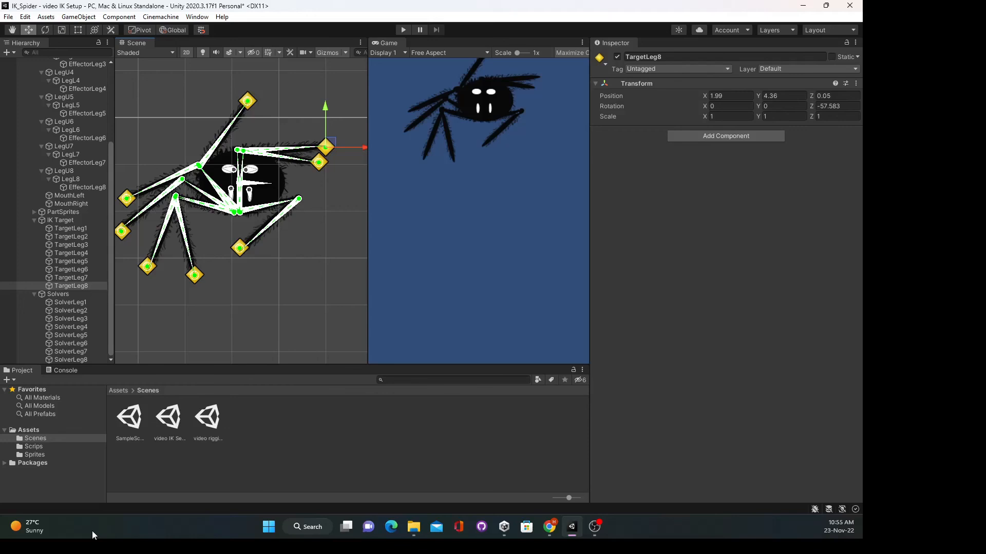
{"action": "left_click", "coordinate": [280, 286]}
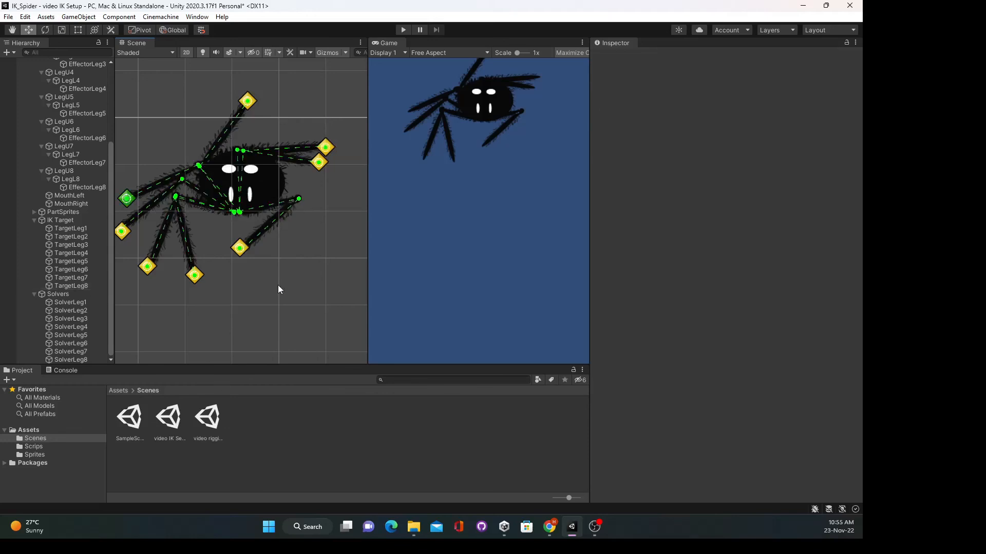
- Undo the leg target moves with Ctrl+Z so the legs return to rest
{"action": "key", "text": "ctrl+z"}
{"action": "key", "text": "ctrl+z"}
{"action": "key", "text": "ctrl+z"}
{"action": "key", "text": "ctrl+z"}
{"action": "key", "text": "ctrl+z"}
{"action": "key", "text": "ctrl+z"}
{"action": "key", "text": "ctrl+z"}
{"action": "key", "text": "ctrl+z"}
{"action": "key", "text": "ctrl+z"}
{"action": "key", "text": "ctrl+z"}
{"action": "key", "text": "ctrl+z"}
{"action": "key", "text": "ctrl+z"}
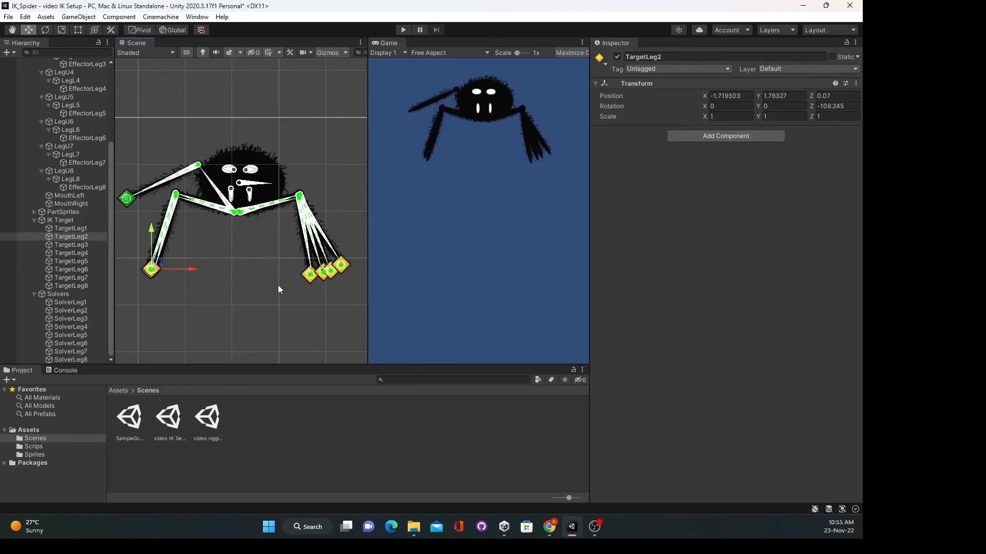
{"action": "key", "text": "ctrl+z"}
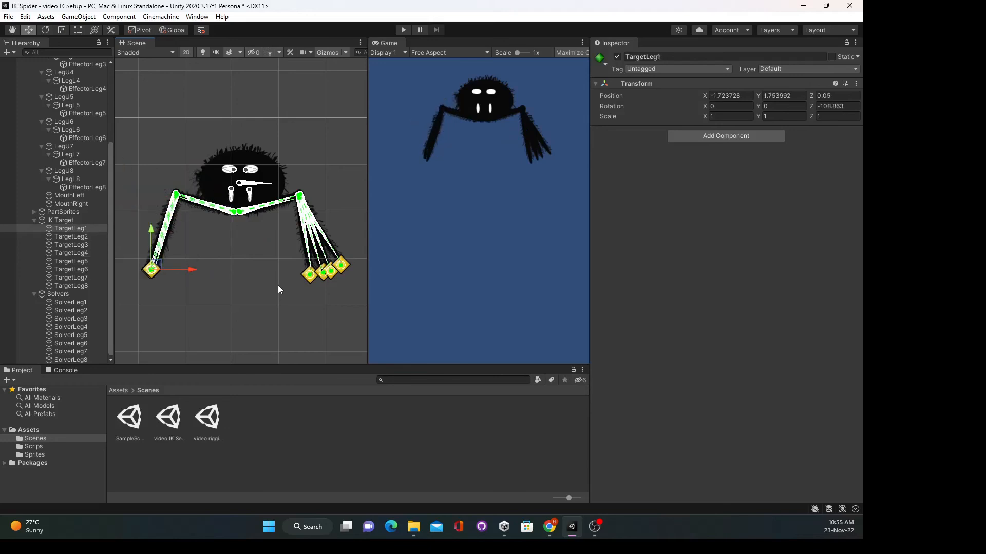